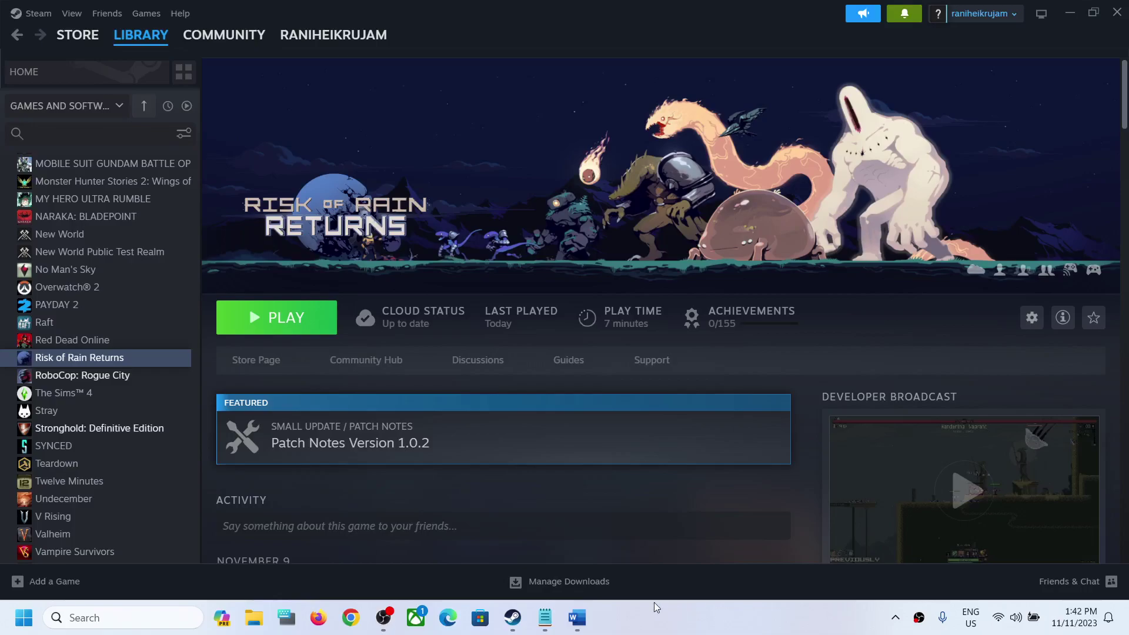
- Review checklist Step 1 (restart the game) and Step 2 (Steam Input) in Word
{"action": "left_click", "coordinate": [577, 617]}
{"action": "left_click_drag", "start_coordinate": [147, 213], "coordinate": [379, 216]}
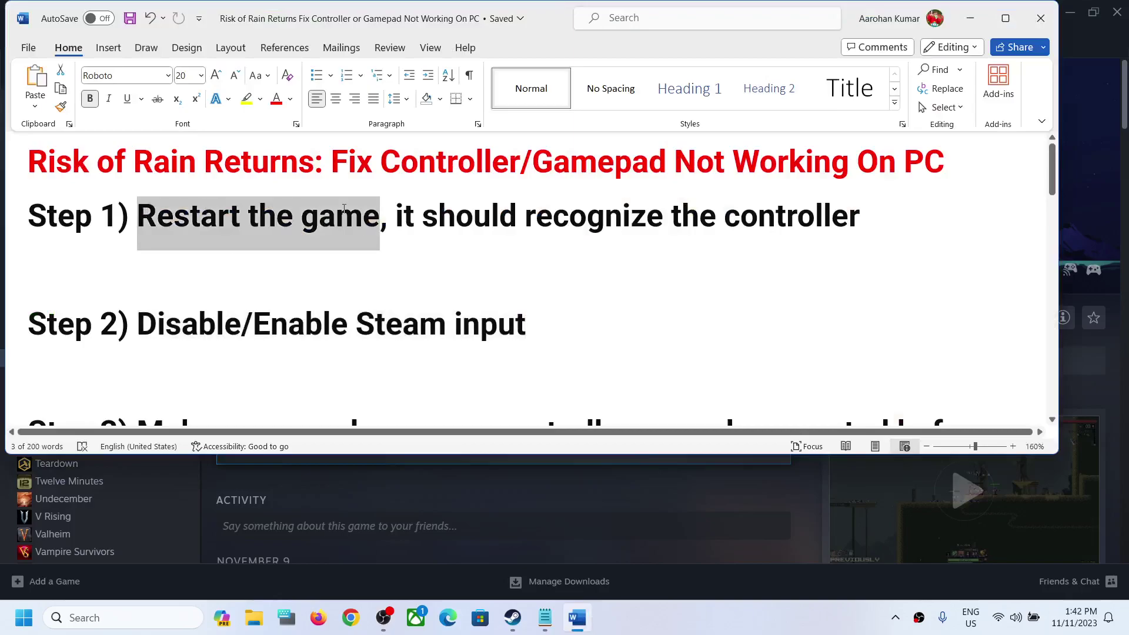
{"action": "left_click", "coordinate": [782, 475]}
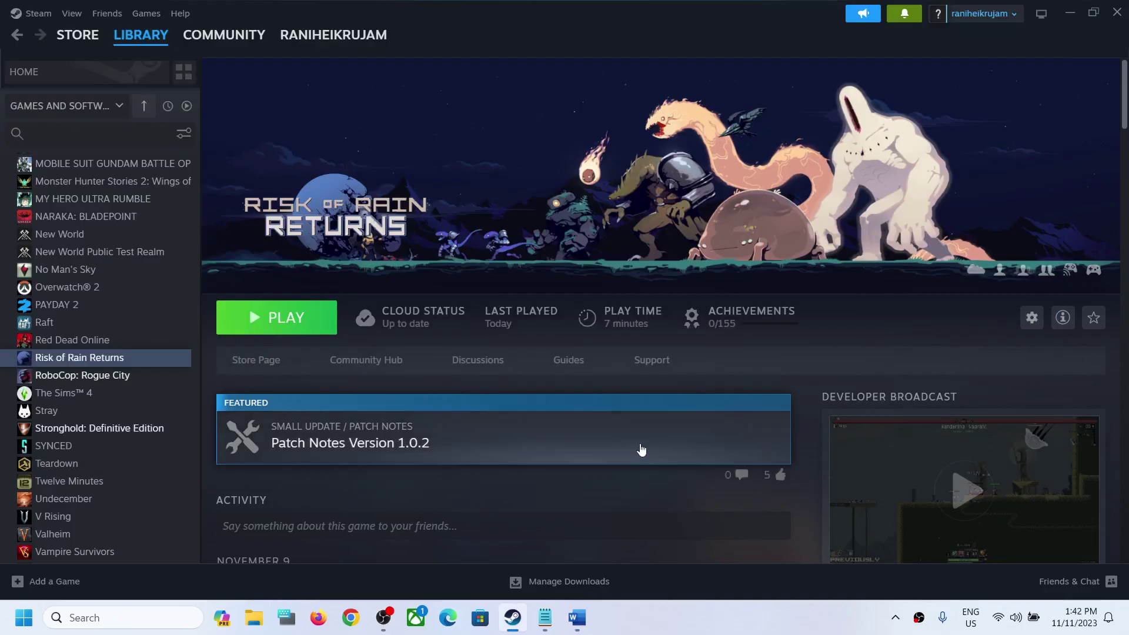
{"action": "left_click", "coordinate": [577, 618]}
{"action": "left_click_drag", "start_coordinate": [202, 311], "coordinate": [526, 325]}
{"action": "left_click", "coordinate": [971, 19]}
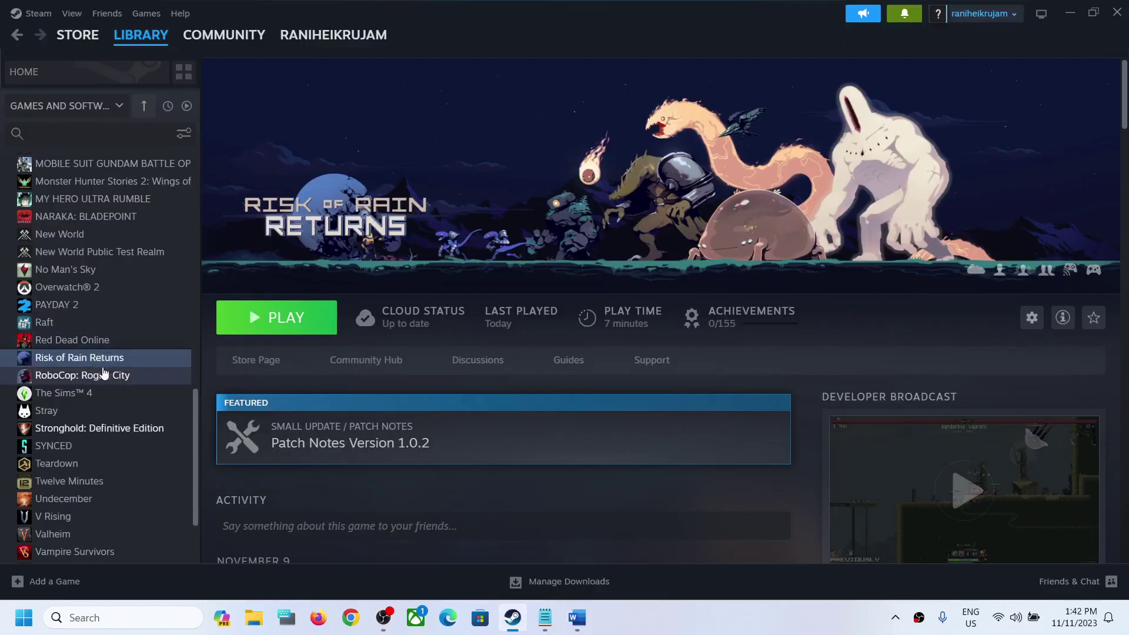
- Set Risk of Rain Returns' Controller override to Enable Steam Input in its Properties
{"action": "right_click", "coordinate": [92, 359]}
{"action": "left_click", "coordinate": [141, 471]}
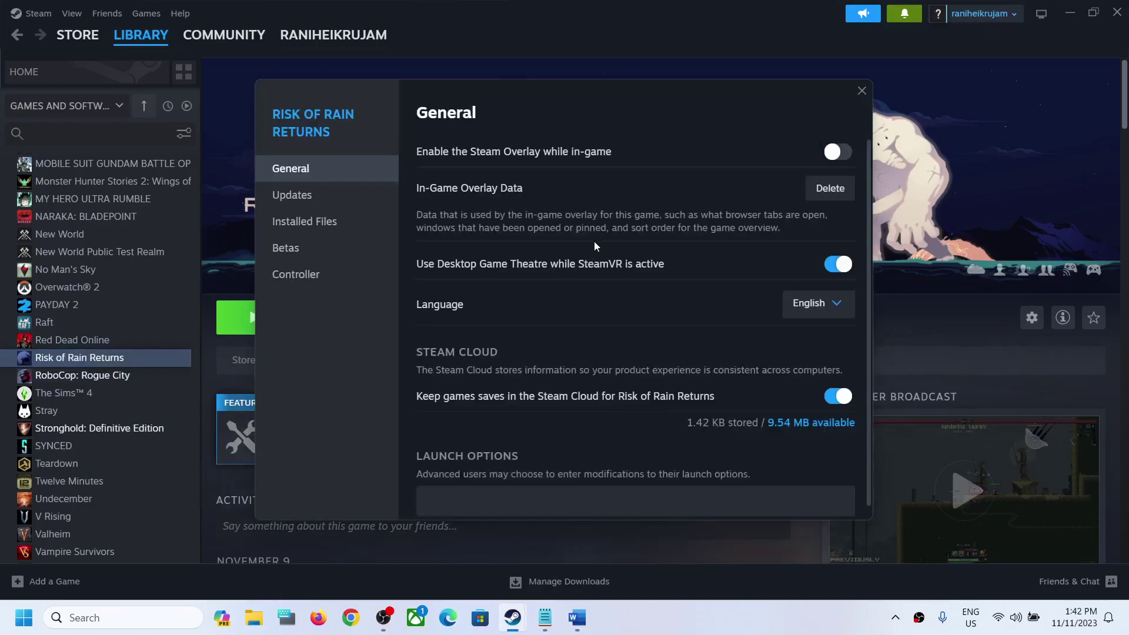
{"action": "left_click", "coordinate": [300, 282]}
{"action": "left_click", "coordinate": [761, 218]}
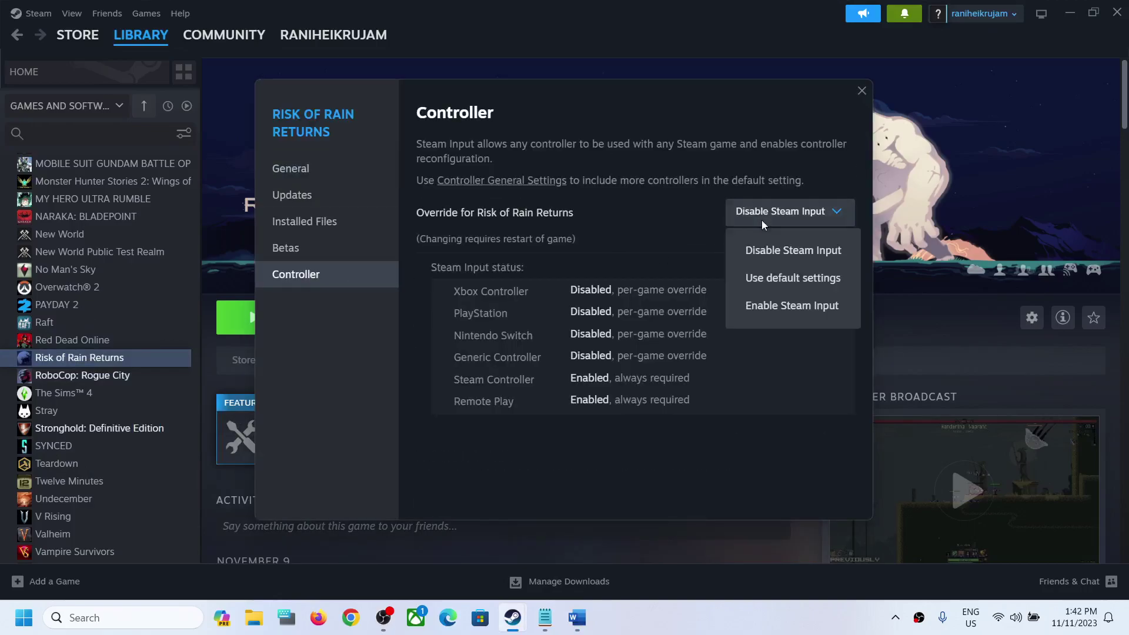
{"action": "left_click", "coordinate": [771, 307]}
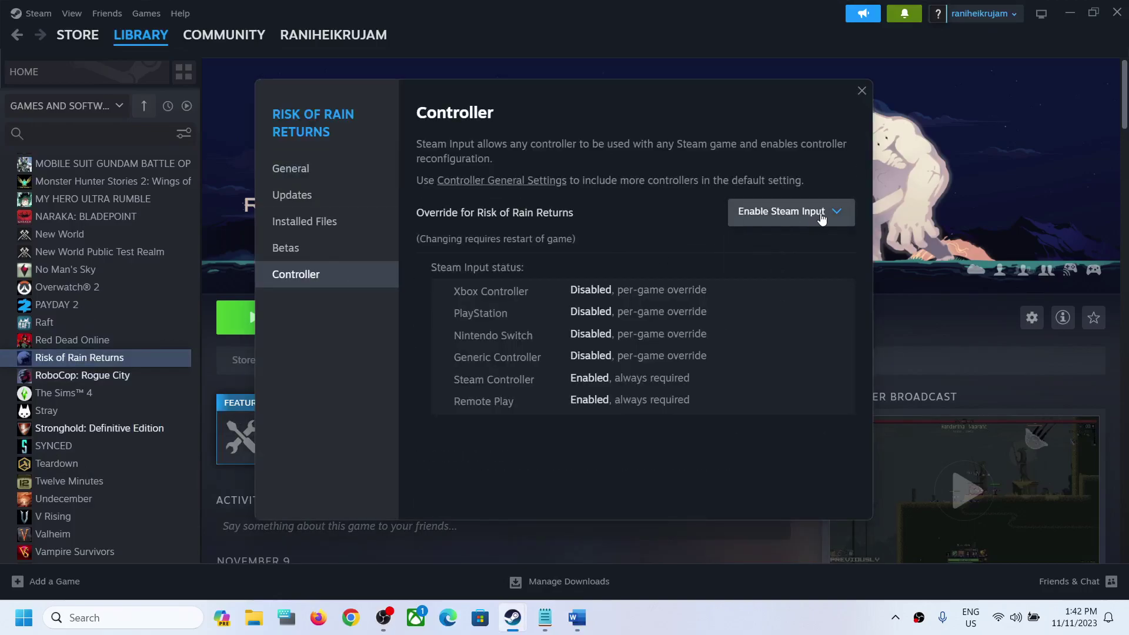
{"action": "left_click", "coordinate": [759, 227]}
{"action": "left_click", "coordinate": [771, 307]}
- Change the Risk of Rain Returns Steam Input override to Disable Steam Input
{"action": "left_click", "coordinate": [862, 91]}
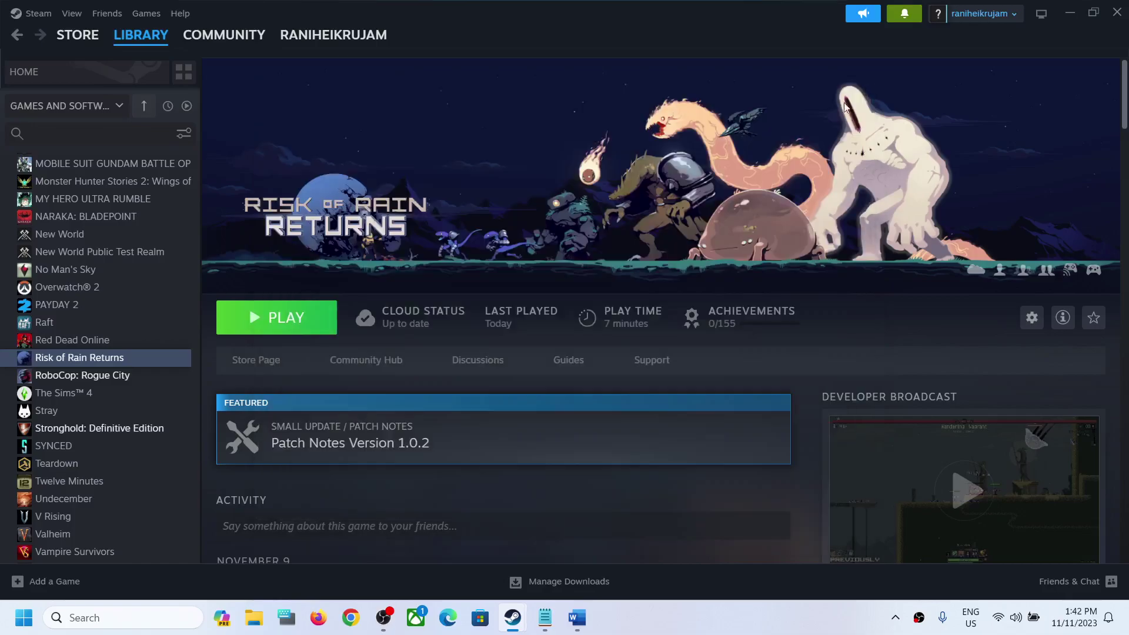
{"action": "right_click", "coordinate": [96, 359]}
{"action": "left_click", "coordinate": [139, 472]}
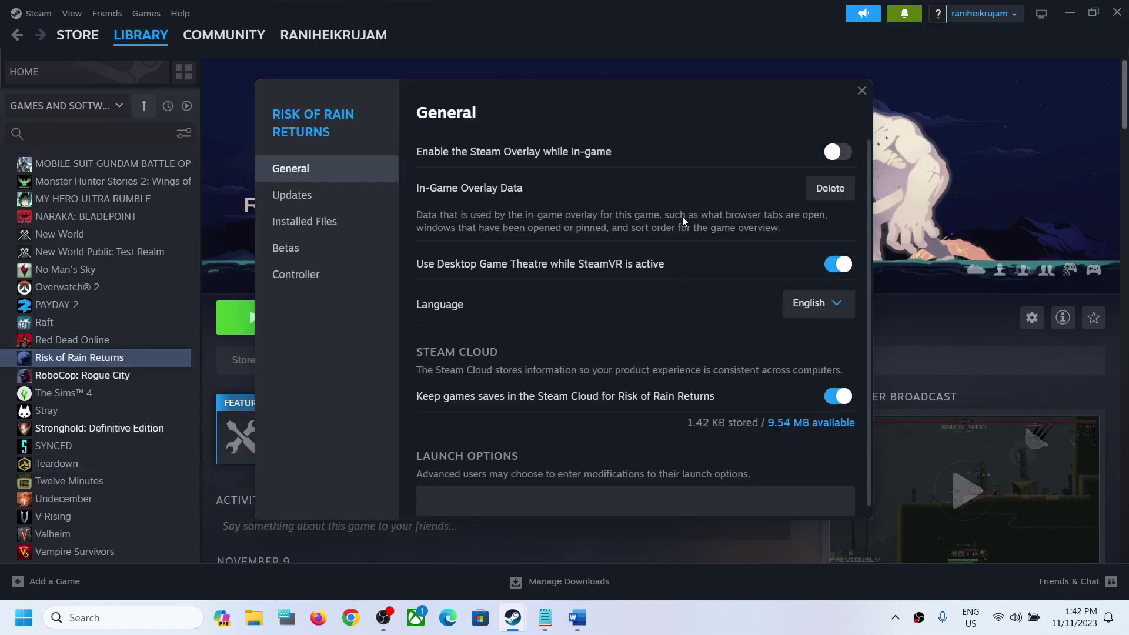
{"action": "left_click", "coordinate": [297, 273]}
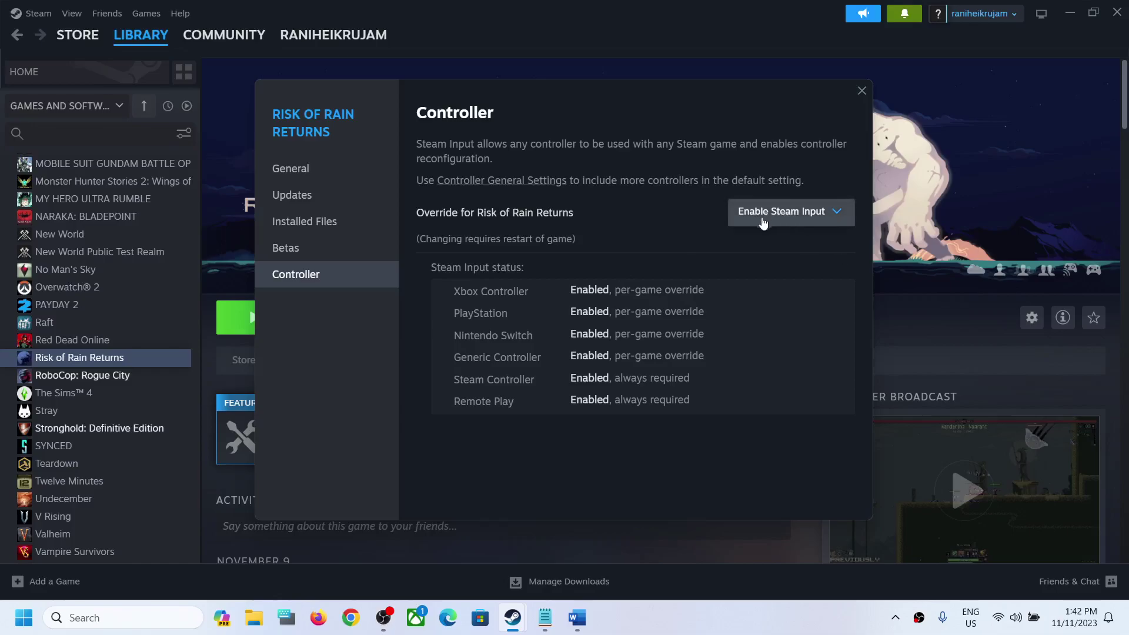
{"action": "left_click", "coordinate": [805, 218]}
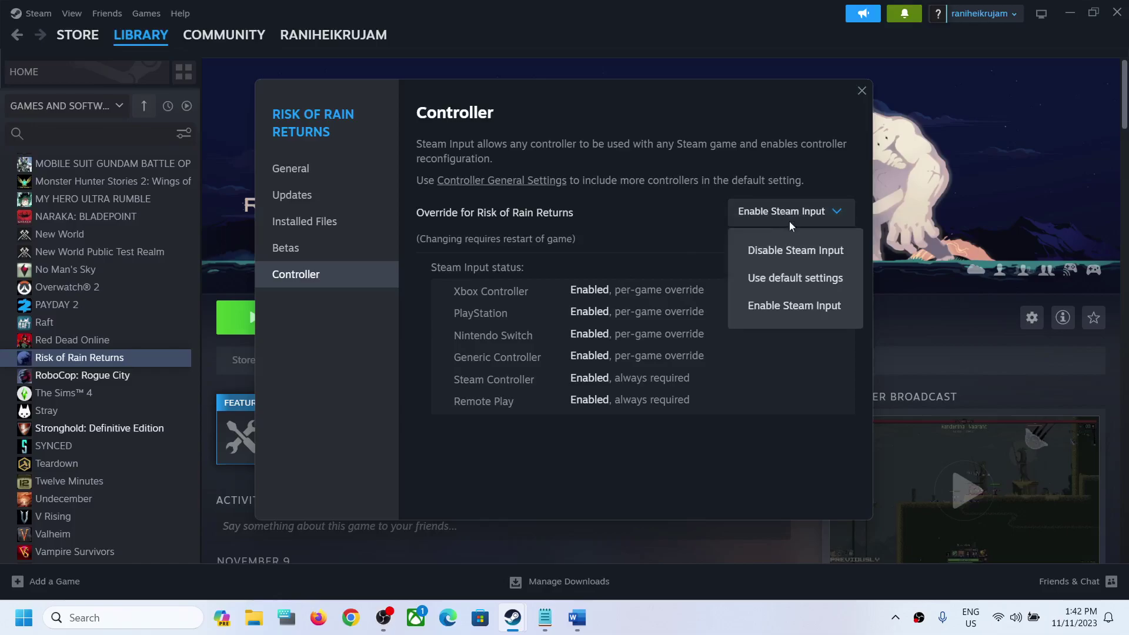
{"action": "left_click", "coordinate": [807, 253]}
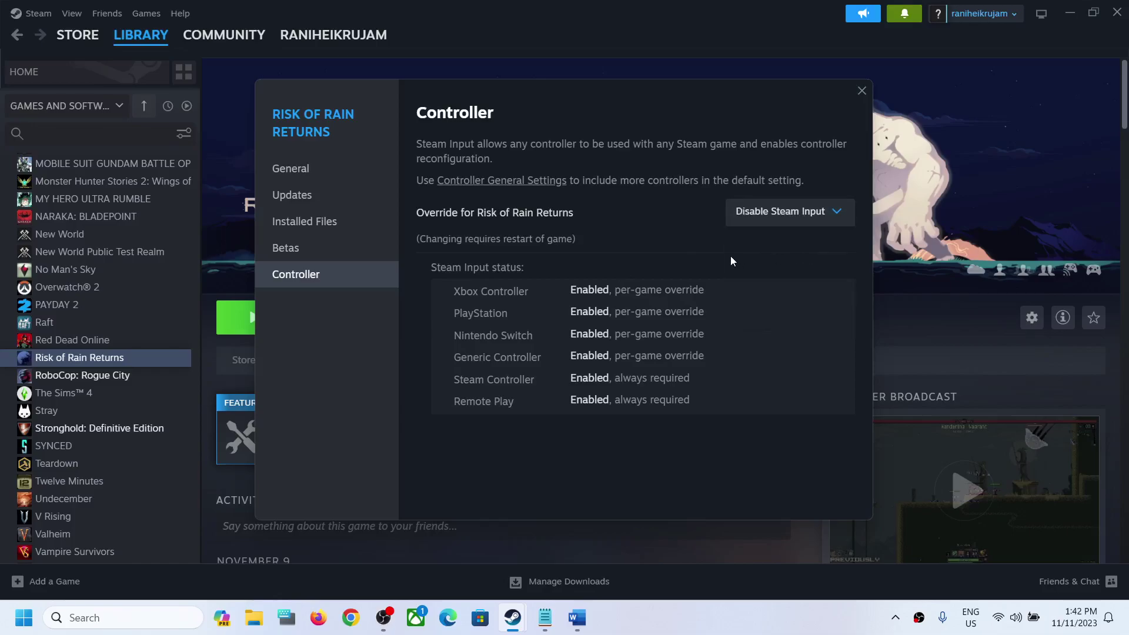
{"action": "left_click", "coordinate": [863, 91]}
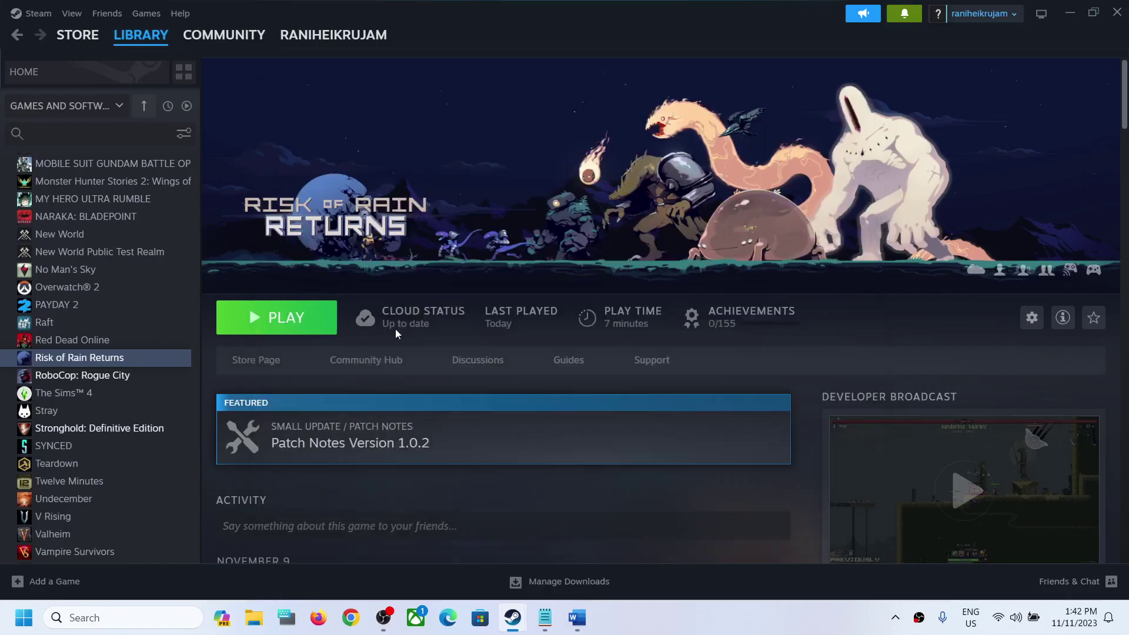
- Reopen the game's Controller properties to confirm Disable Steam Input is kept
{"action": "right_click", "coordinate": [118, 359]}
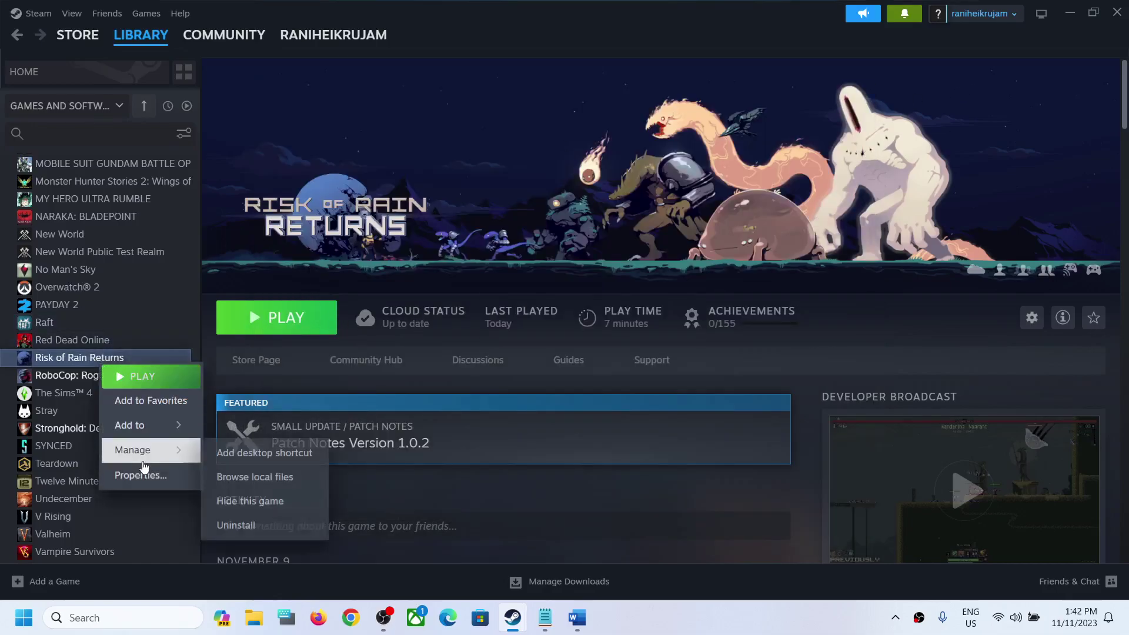
{"action": "left_click", "coordinate": [141, 473]}
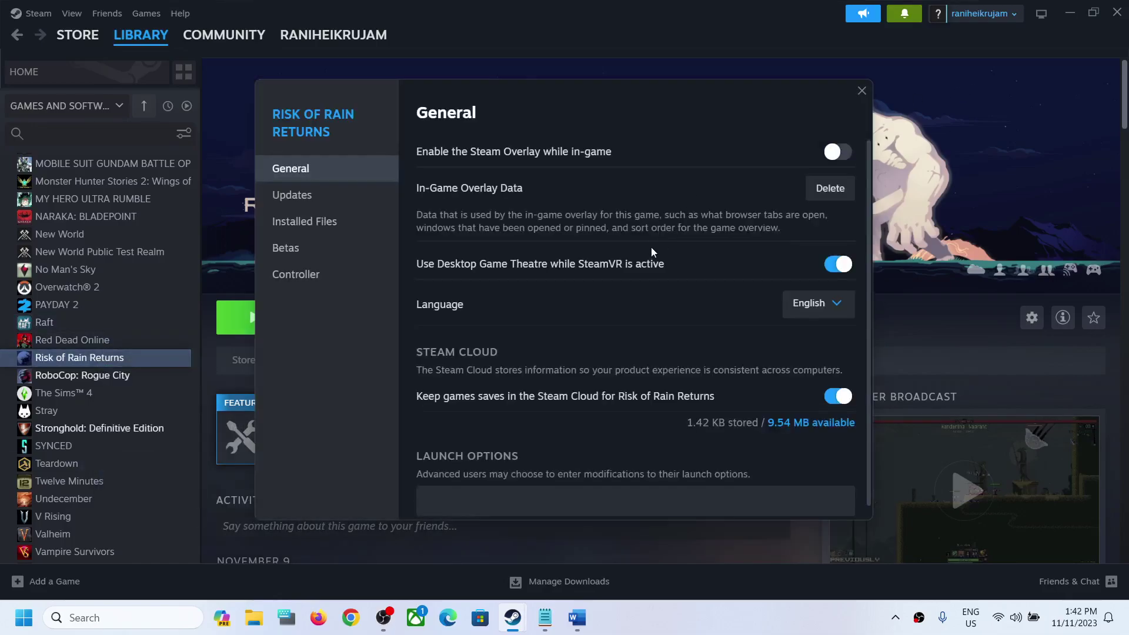
{"action": "left_click", "coordinate": [294, 274]}
{"action": "left_click", "coordinate": [794, 215]}
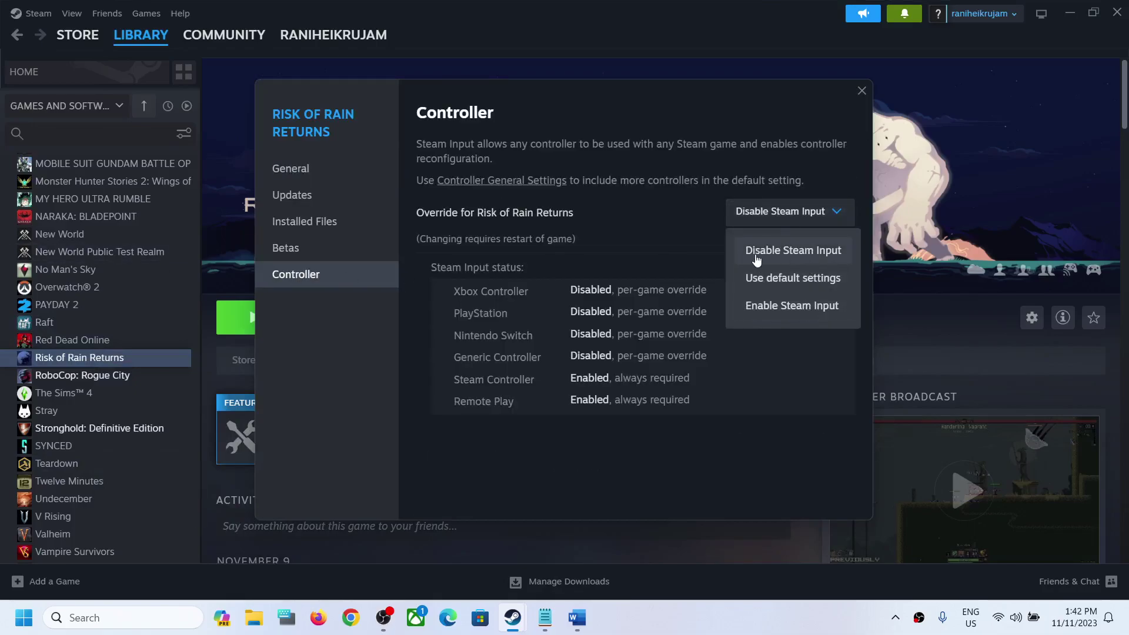
{"action": "left_click", "coordinate": [658, 224]}
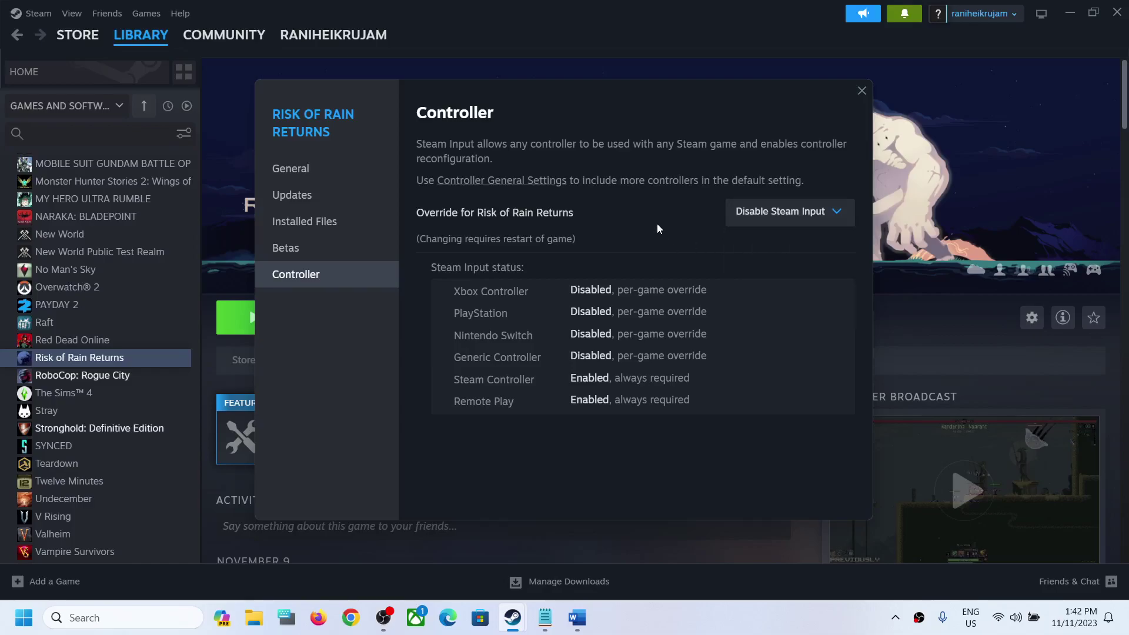
{"action": "left_click", "coordinate": [862, 91]}
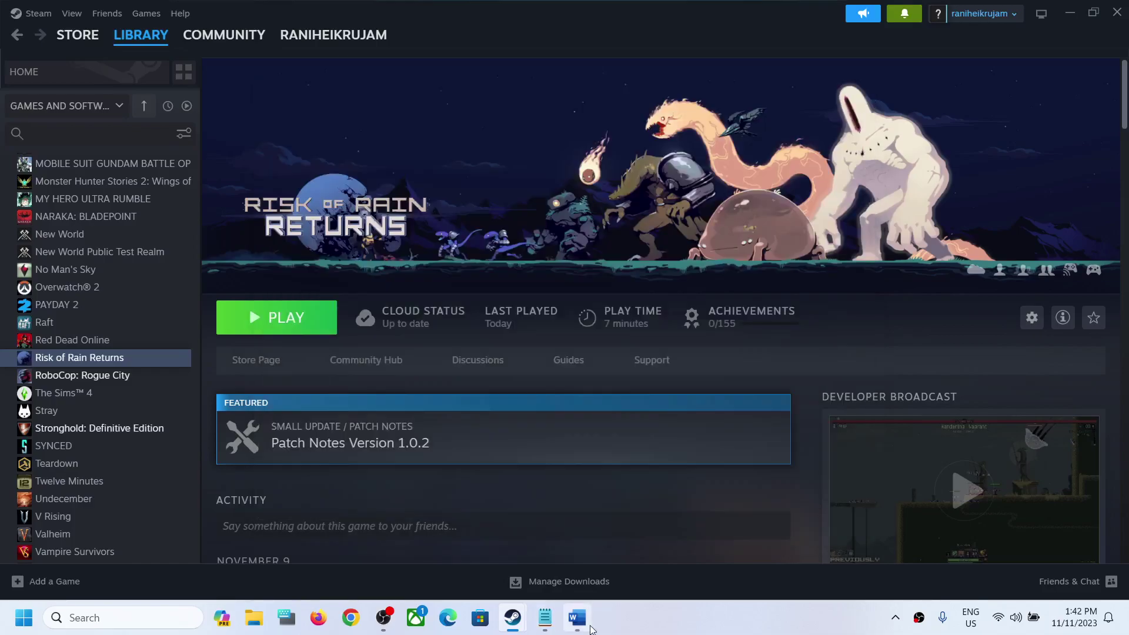
{"action": "left_click", "coordinate": [577, 617]}
{"action": "scroll", "coordinate": [331, 294], "scroll_direction": "down", "scroll_amount": 2}
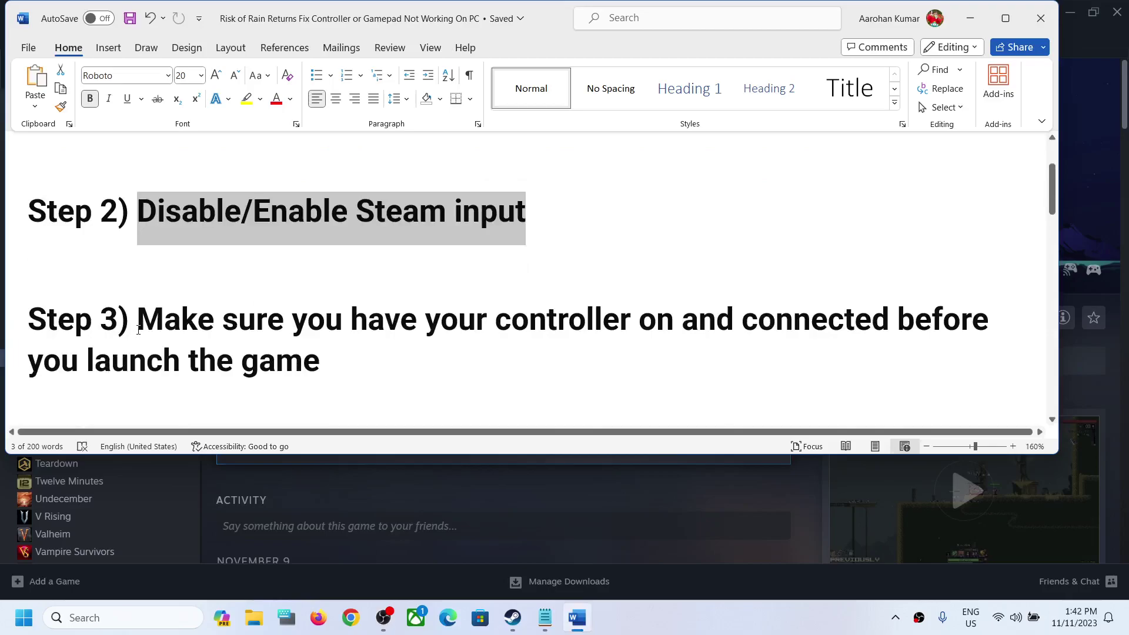
{"action": "left_click_drag", "start_coordinate": [138, 330], "coordinate": [328, 356]}
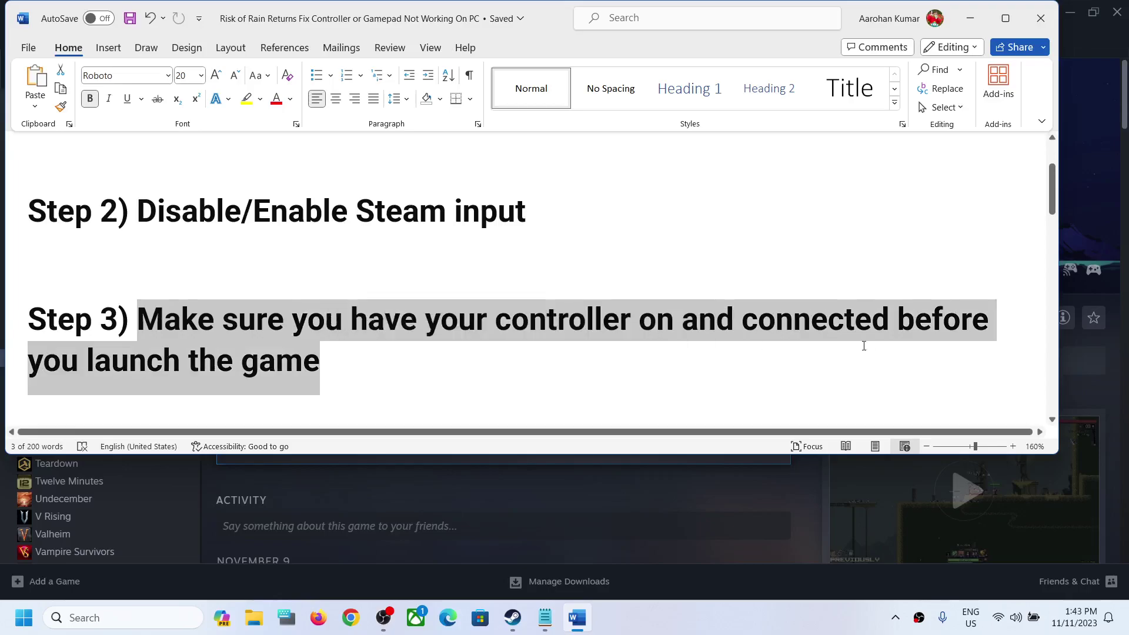
{"action": "left_click", "coordinate": [767, 370]}
{"action": "left_click_drag", "start_coordinate": [758, 321], "coordinate": [828, 320]}
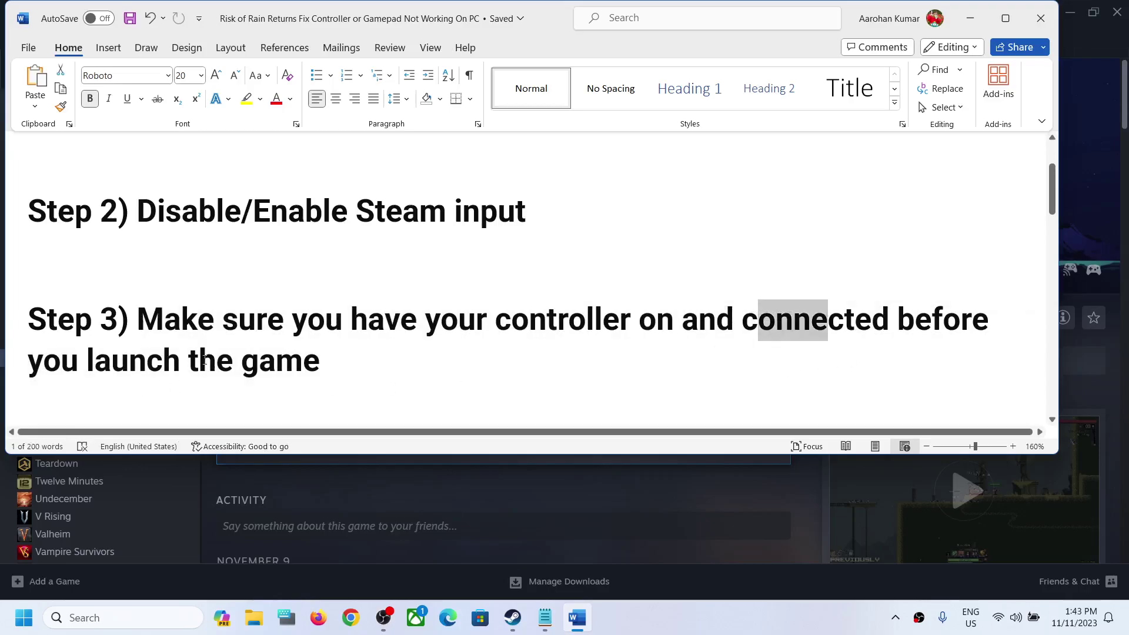
{"action": "left_click_drag", "start_coordinate": [88, 360], "coordinate": [383, 347]}
{"action": "scroll", "coordinate": [383, 345], "scroll_direction": "down", "scroll_amount": 2}
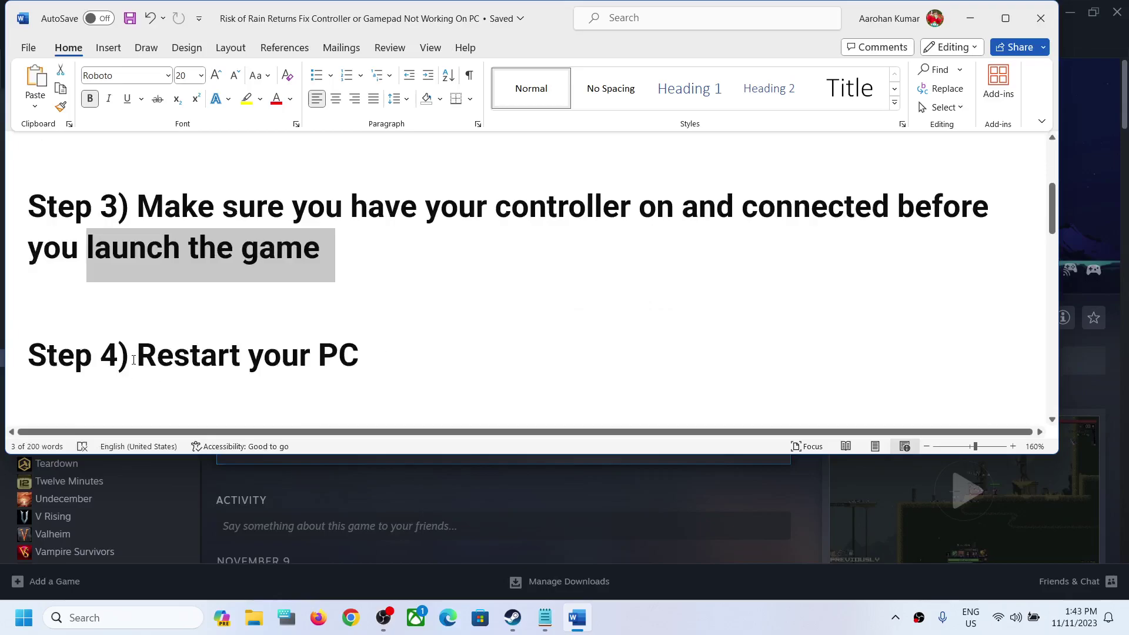
{"action": "left_click_drag", "start_coordinate": [133, 360], "coordinate": [383, 356]}
{"action": "left_click", "coordinate": [969, 18]}
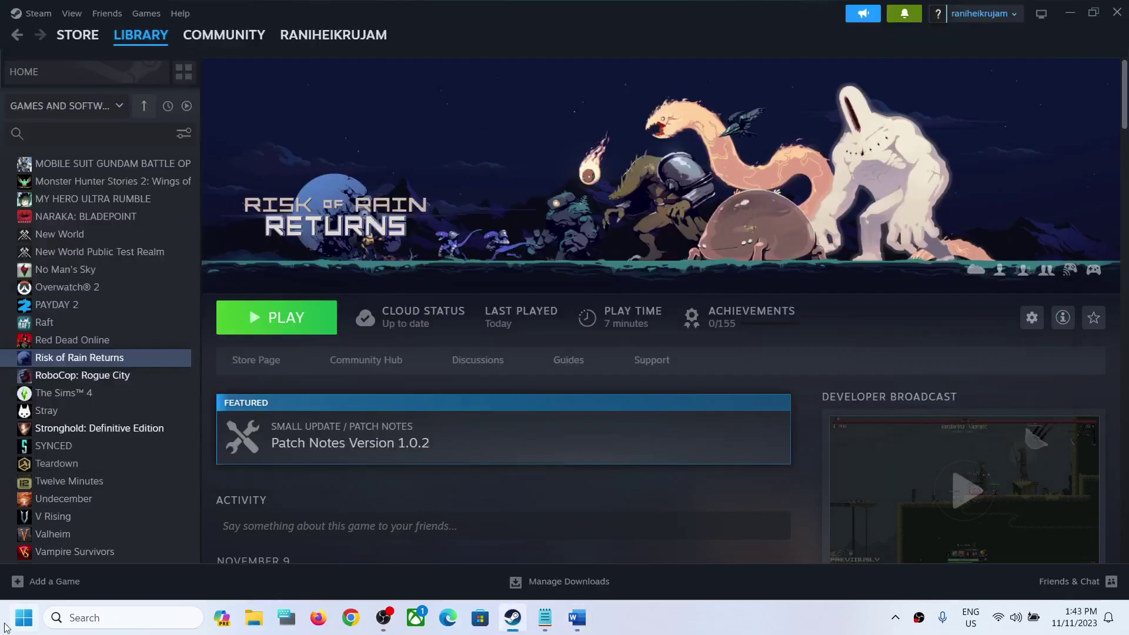
{"action": "left_click", "coordinate": [24, 618]}
{"action": "left_click", "coordinate": [427, 567]}
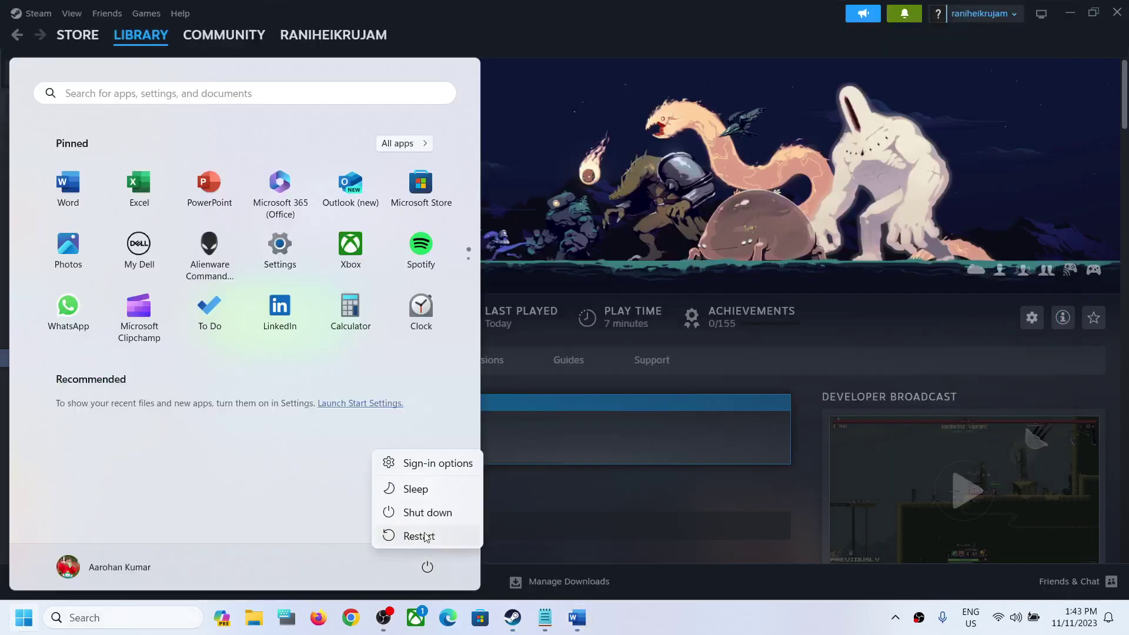
{"action": "key", "text": "Escape"}
{"action": "left_click", "coordinate": [492, 255]}
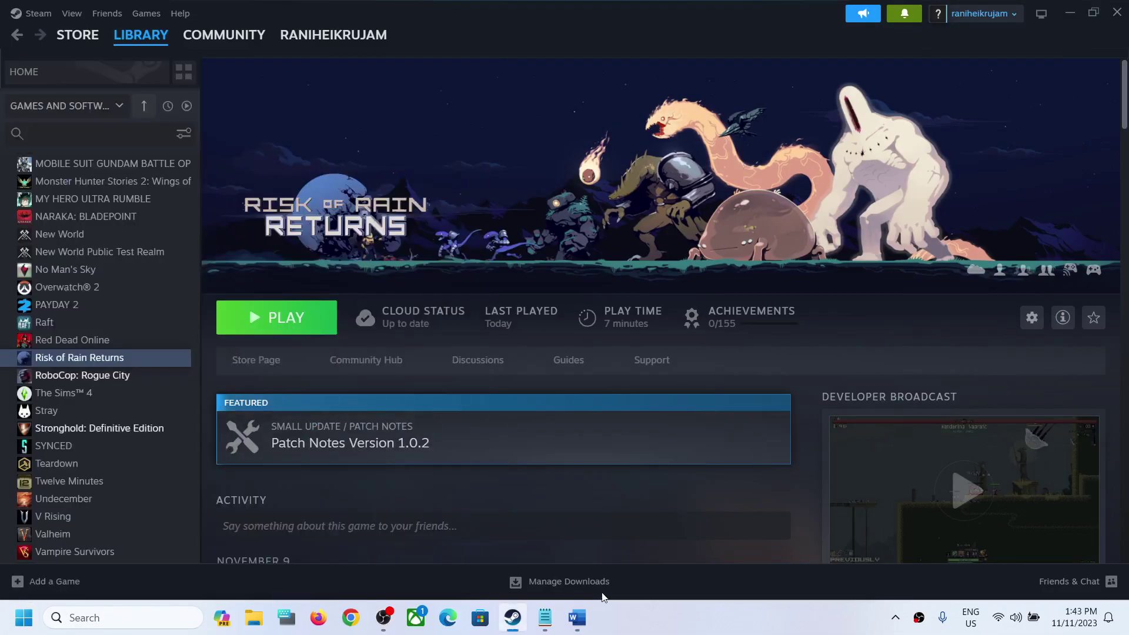
- Read through the Step 5 unplug-and-disable paragraph in the Word checklist
{"action": "left_click", "coordinate": [577, 618]}
{"action": "scroll", "coordinate": [365, 330], "scroll_direction": "down", "scroll_amount": 3}
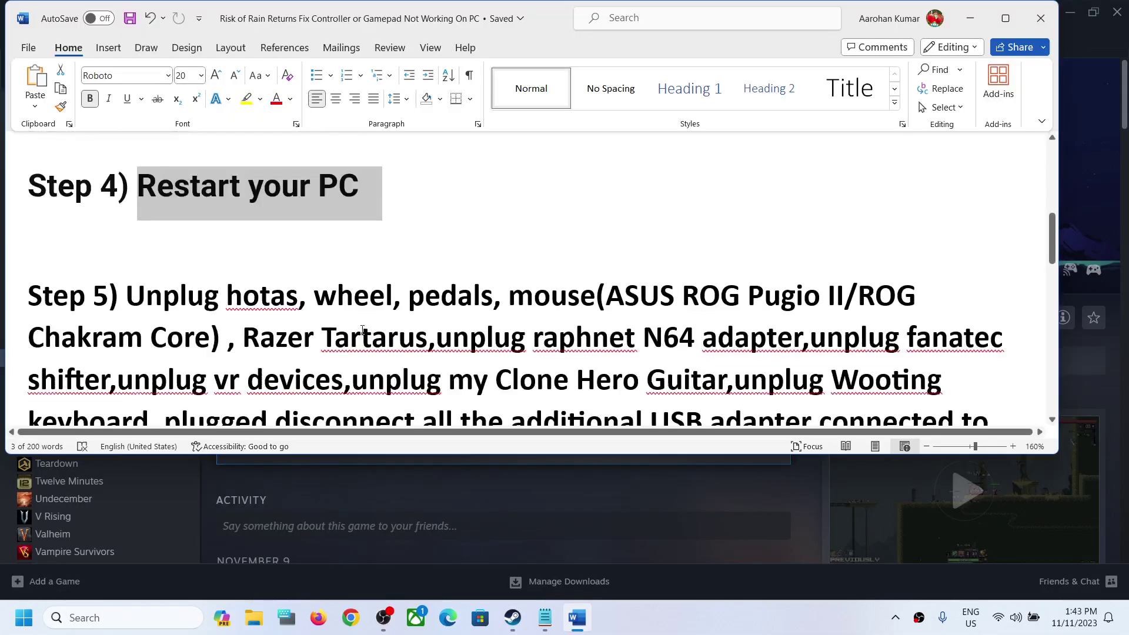
{"action": "scroll", "coordinate": [363, 330], "scroll_direction": "down", "scroll_amount": 1}
{"action": "left_click_drag", "start_coordinate": [119, 242], "coordinate": [810, 380]}
{"action": "scroll", "coordinate": [777, 336], "scroll_direction": "down", "scroll_amount": 2}
{"action": "left_click_drag", "start_coordinate": [525, 297], "coordinate": [336, 338]}
{"action": "scroll", "coordinate": [558, 401], "scroll_direction": "up", "scroll_amount": 1}
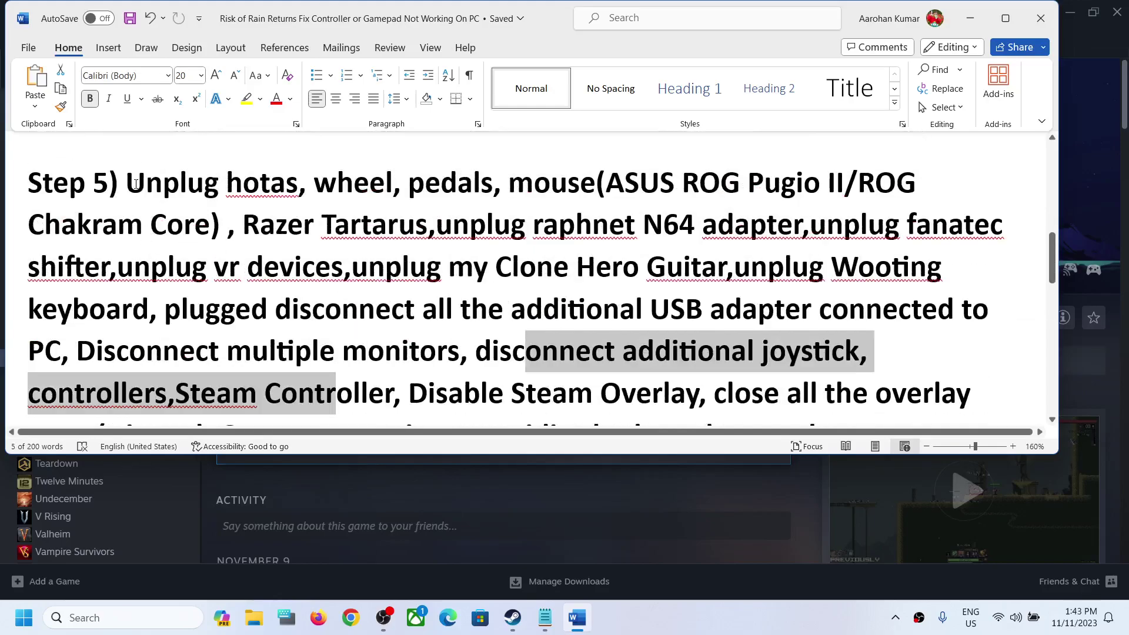
{"action": "left_click_drag", "start_coordinate": [135, 184], "coordinate": [759, 353]}
{"action": "scroll", "coordinate": [753, 370], "scroll_direction": "down", "scroll_amount": 3}
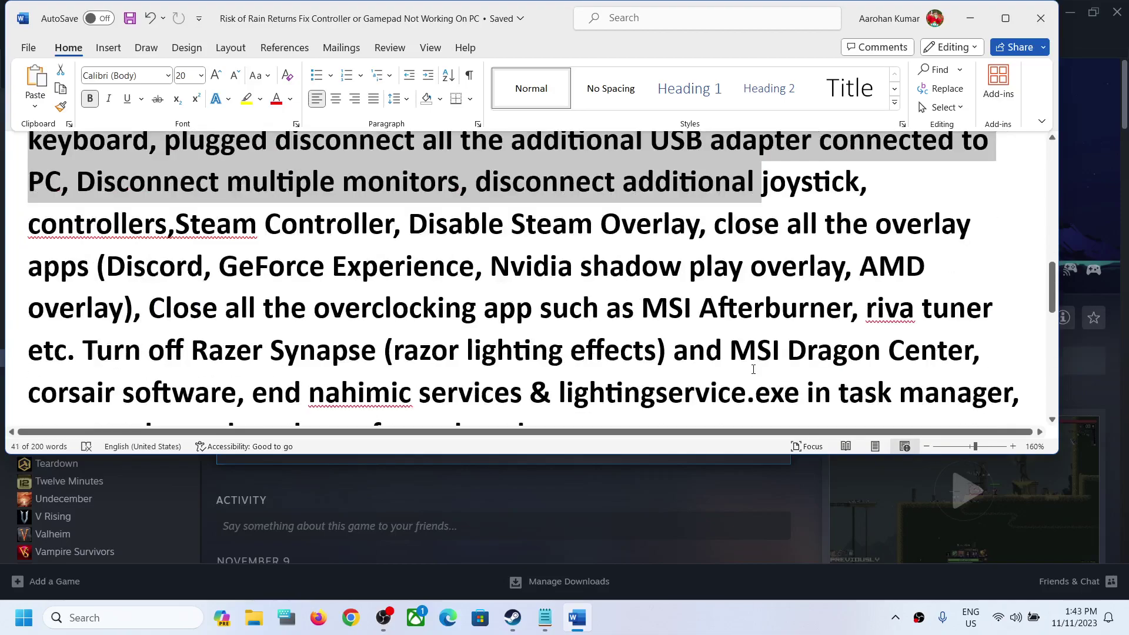
{"action": "scroll", "coordinate": [753, 360], "scroll_direction": "down", "scroll_amount": 1}
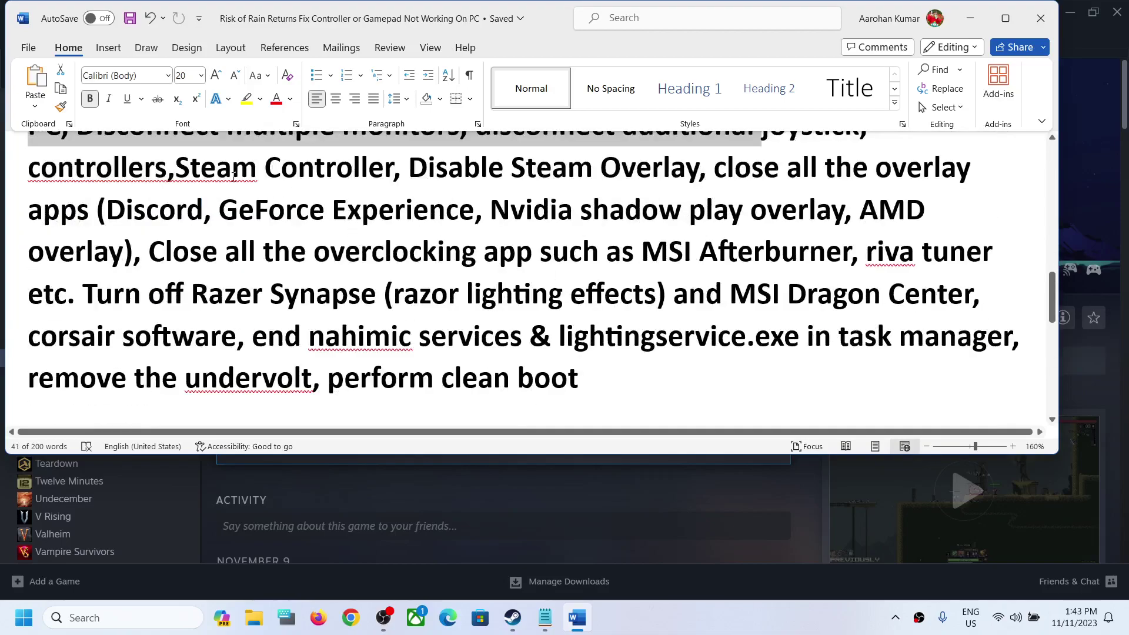
{"action": "left_click_drag", "start_coordinate": [234, 176], "coordinate": [653, 379]}
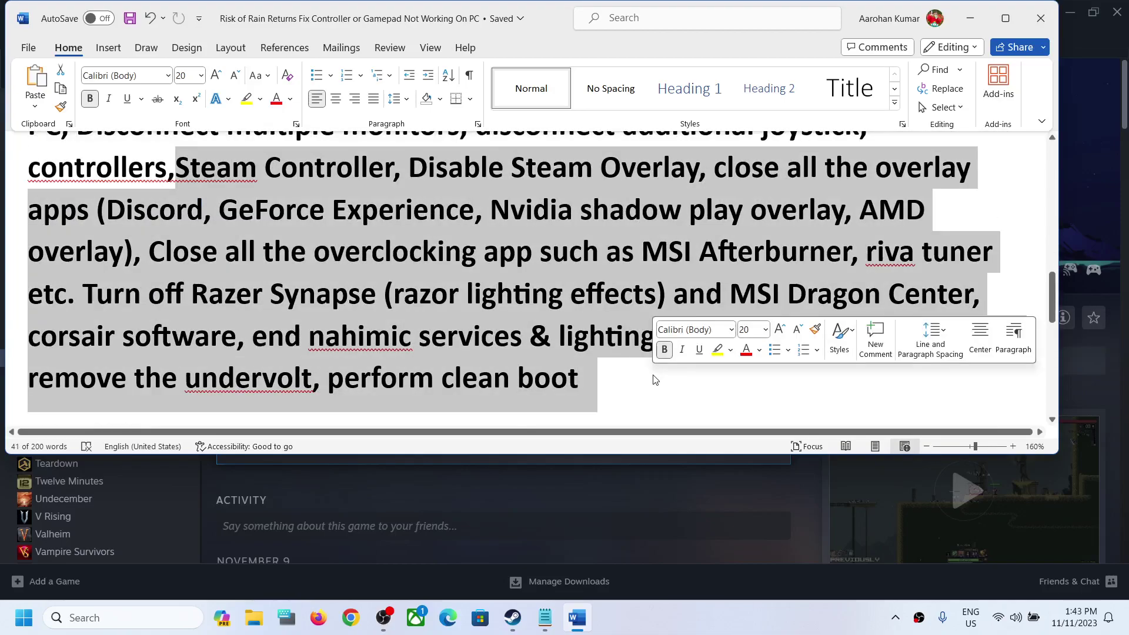
- Highlight the Step 5 unplug instructions and Step 6 heading, then minimize Word
{"action": "left_click", "coordinate": [621, 374]}
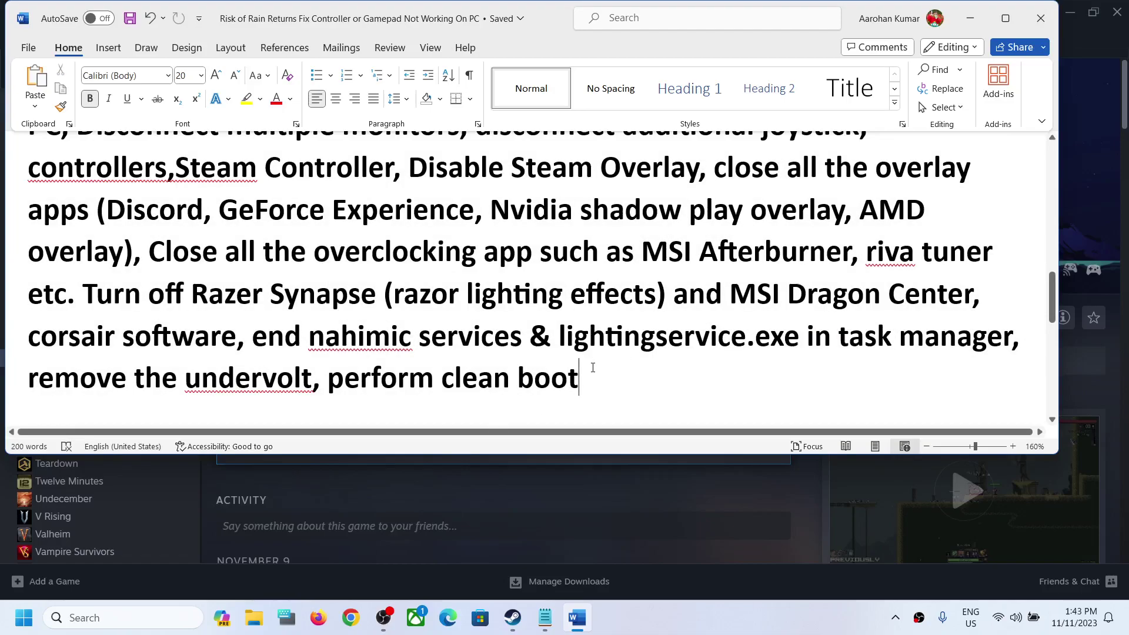
{"action": "scroll", "coordinate": [593, 368], "scroll_direction": "up", "scroll_amount": 4}
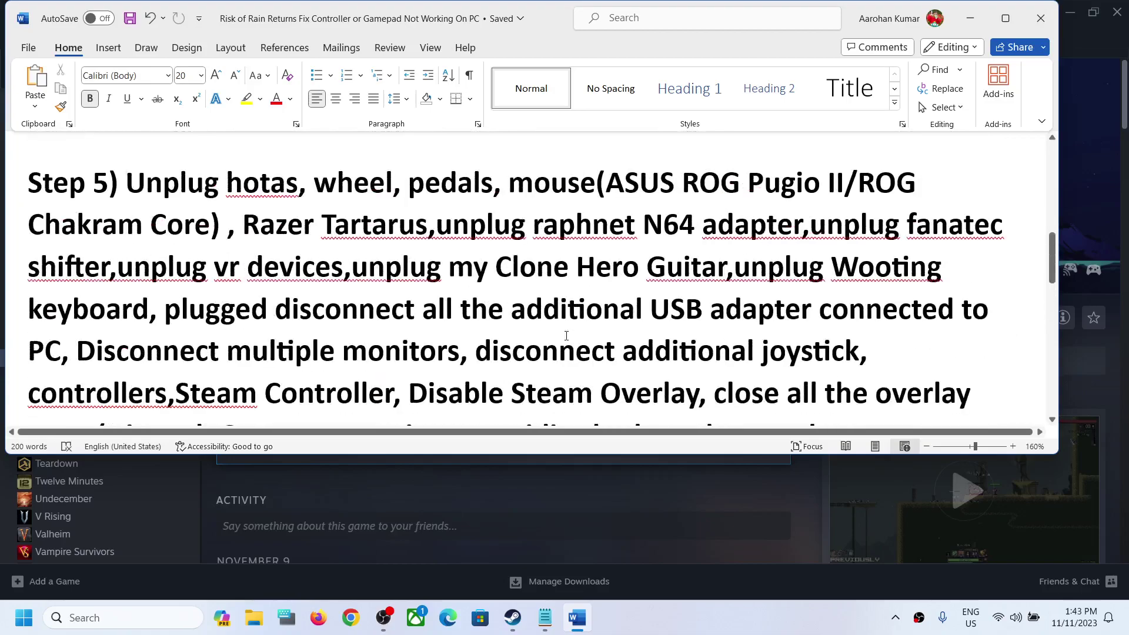
{"action": "left_click", "coordinate": [700, 393], "text": "shift"}
{"action": "scroll", "coordinate": [660, 381], "scroll_direction": "down", "scroll_amount": 3}
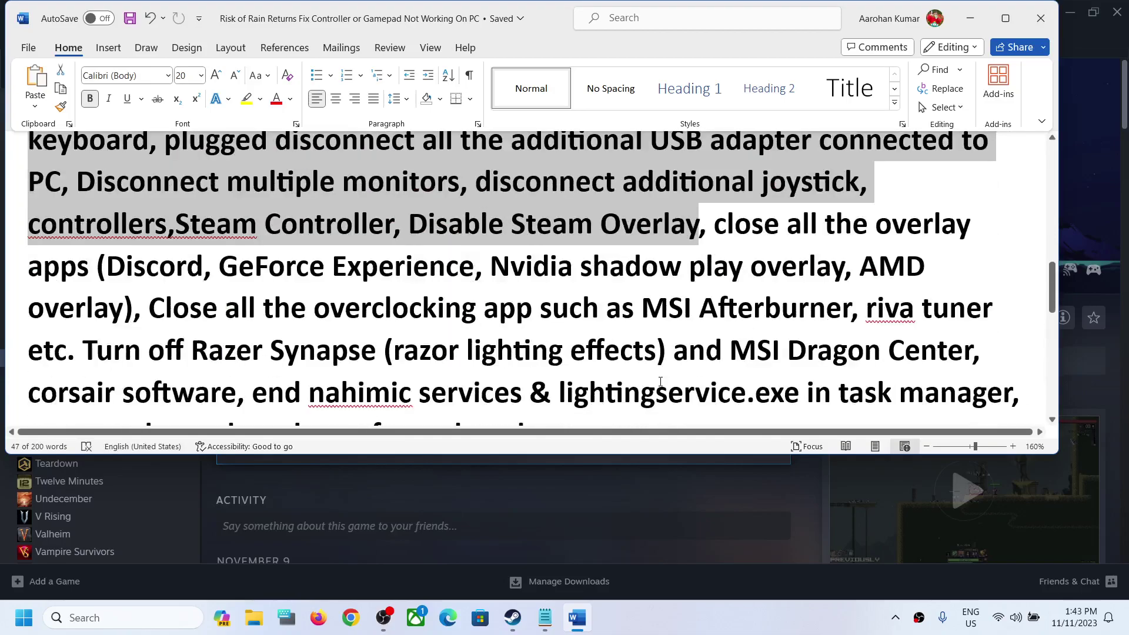
{"action": "scroll", "coordinate": [655, 382], "scroll_direction": "down", "scroll_amount": 2}
{"action": "left_click", "coordinate": [631, 326]}
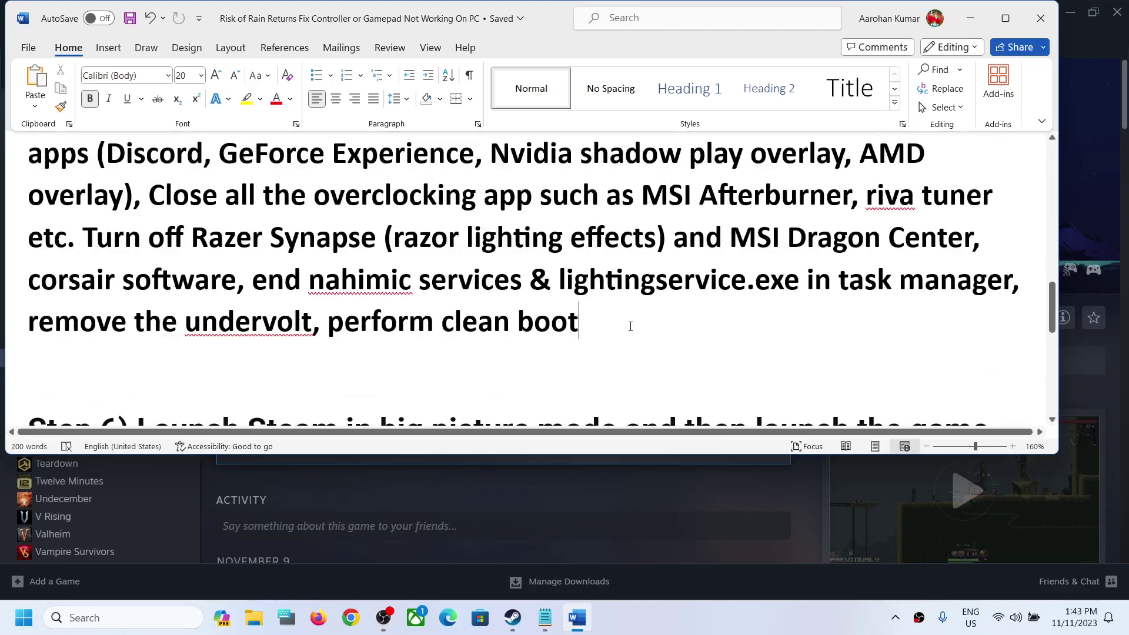
{"action": "scroll", "coordinate": [630, 326], "scroll_direction": "down", "scroll_amount": 1}
{"action": "scroll", "coordinate": [631, 326], "scroll_direction": "down", "scroll_amount": 1}
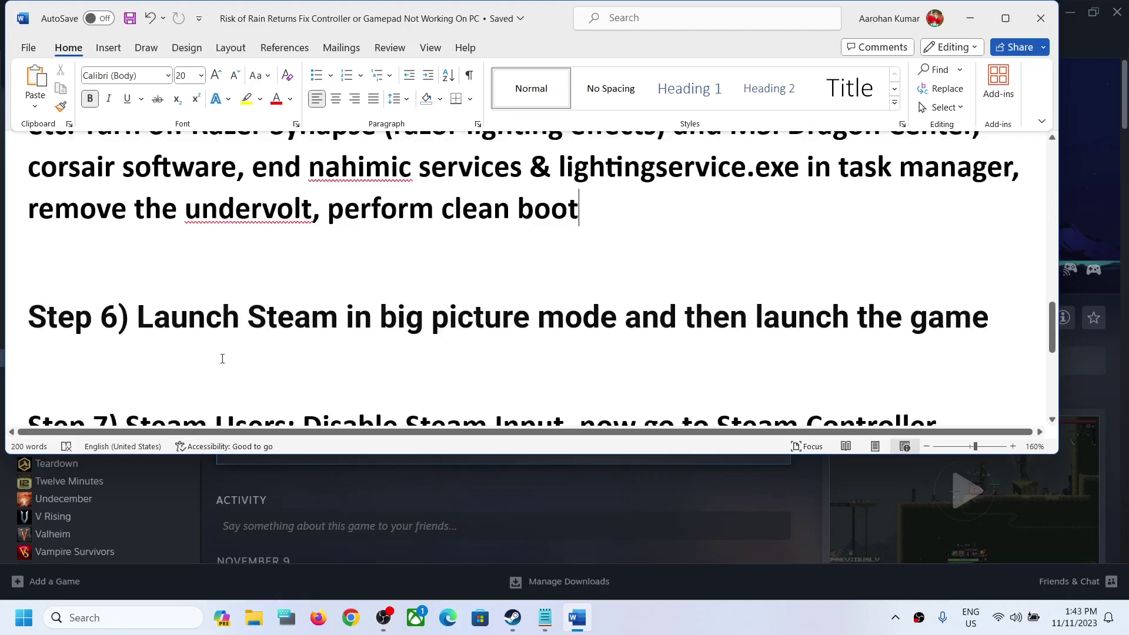
{"action": "left_click_drag", "start_coordinate": [136, 320], "coordinate": [29, 250]}
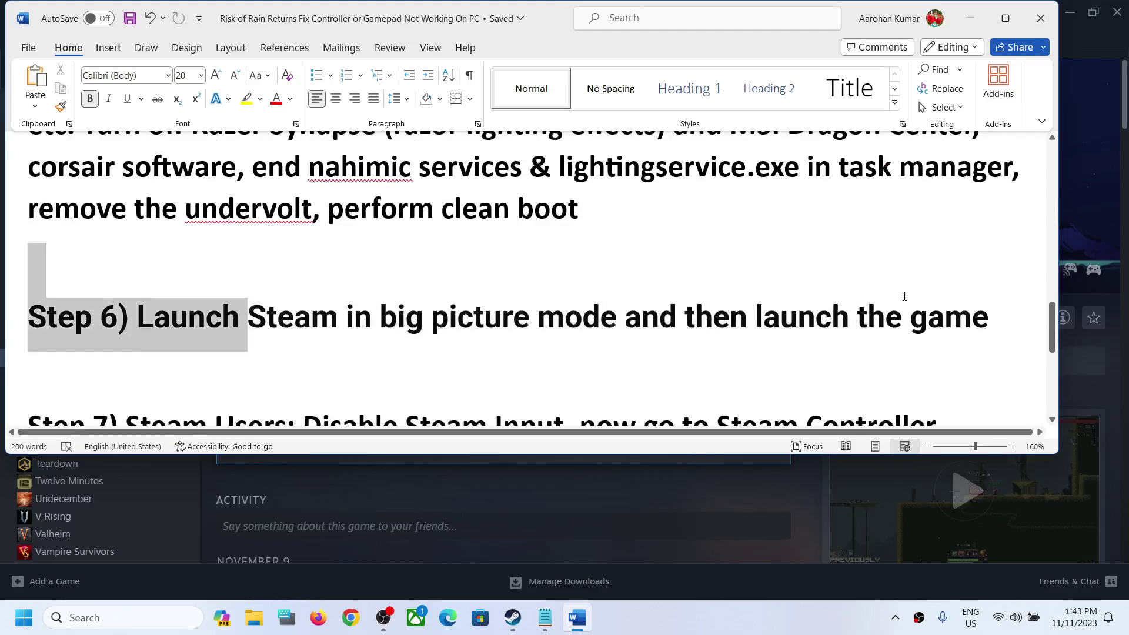
{"action": "left_click", "coordinate": [967, 18]}
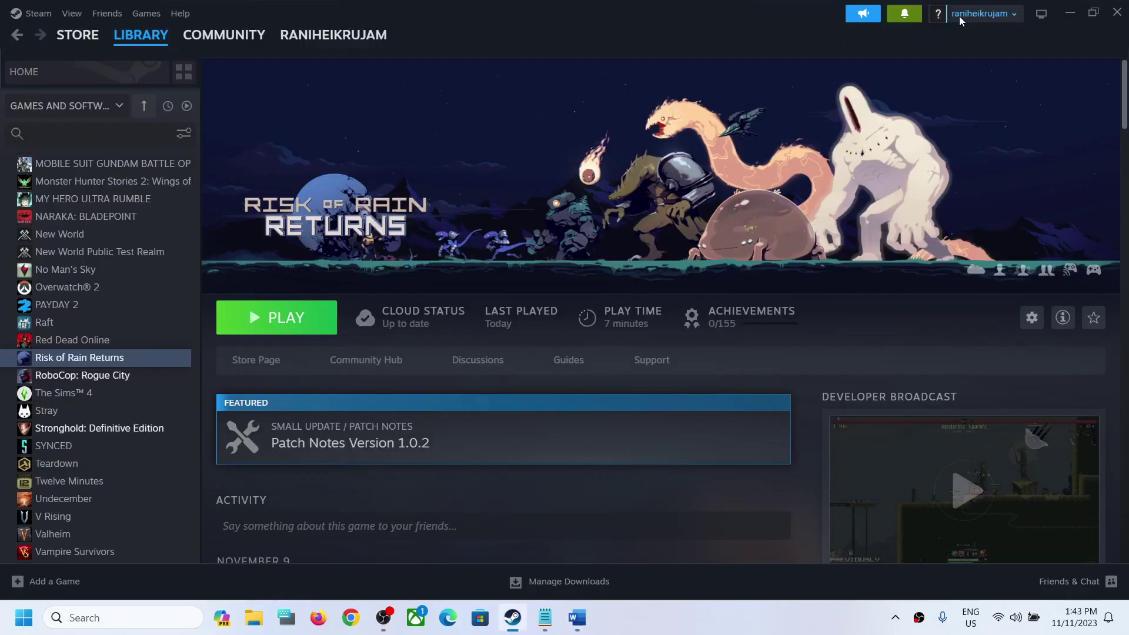
- Enter Big Picture mode and open the Risk of Rain Returns page from recent games
{"action": "left_click", "coordinate": [1043, 16]}
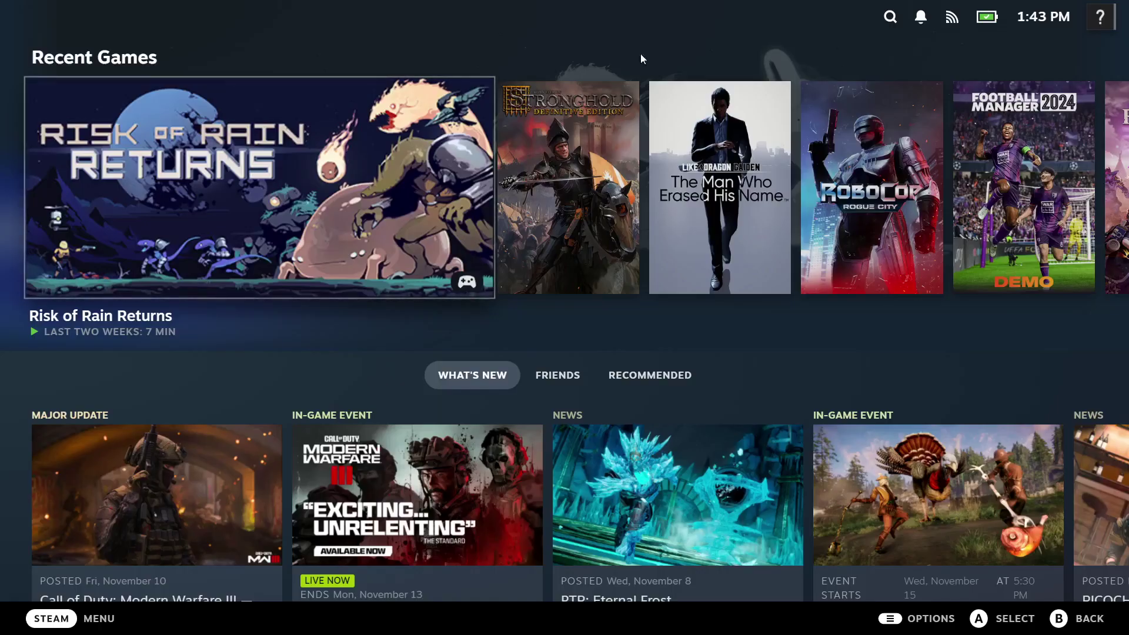
{"action": "key", "text": "Left"}
{"action": "key", "text": "Left"}
{"action": "key", "text": "Return"}
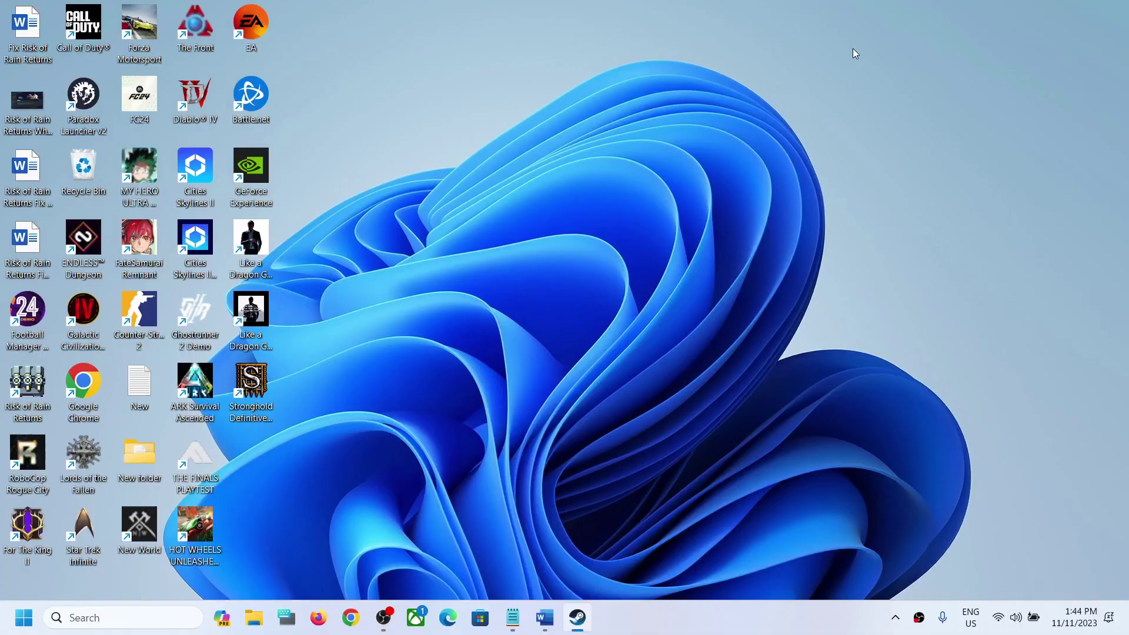
- Highlight Step 7's Disable Steam Input and Steam Controller Settings instructions in the checklist
{"action": "left_click", "coordinate": [546, 617]}
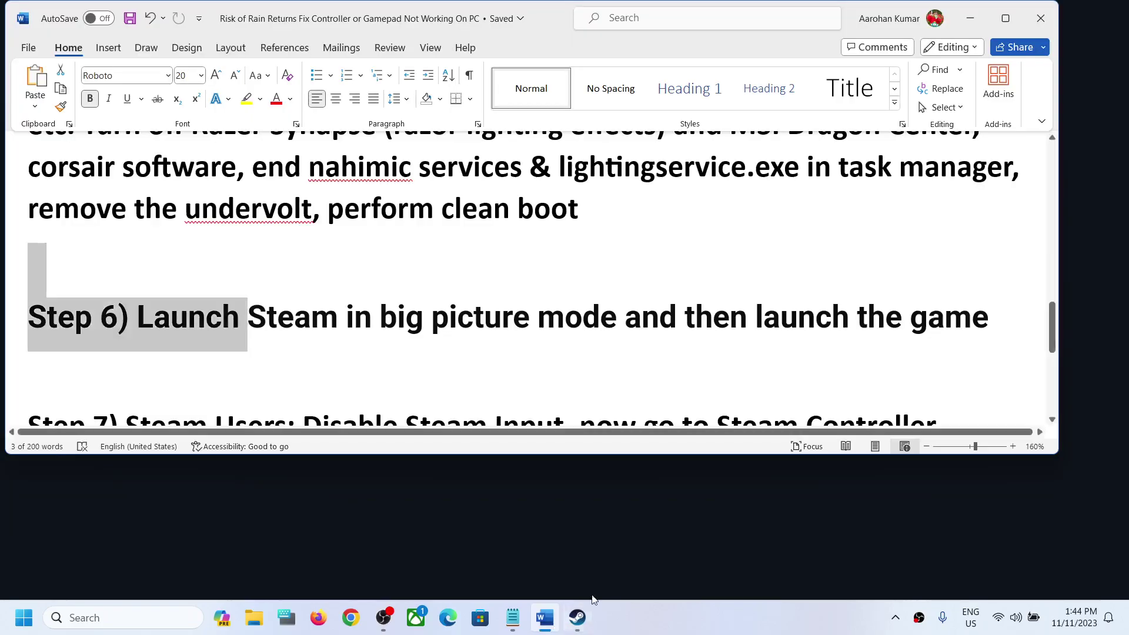
{"action": "scroll", "coordinate": [353, 367], "scroll_direction": "down", "scroll_amount": 3}
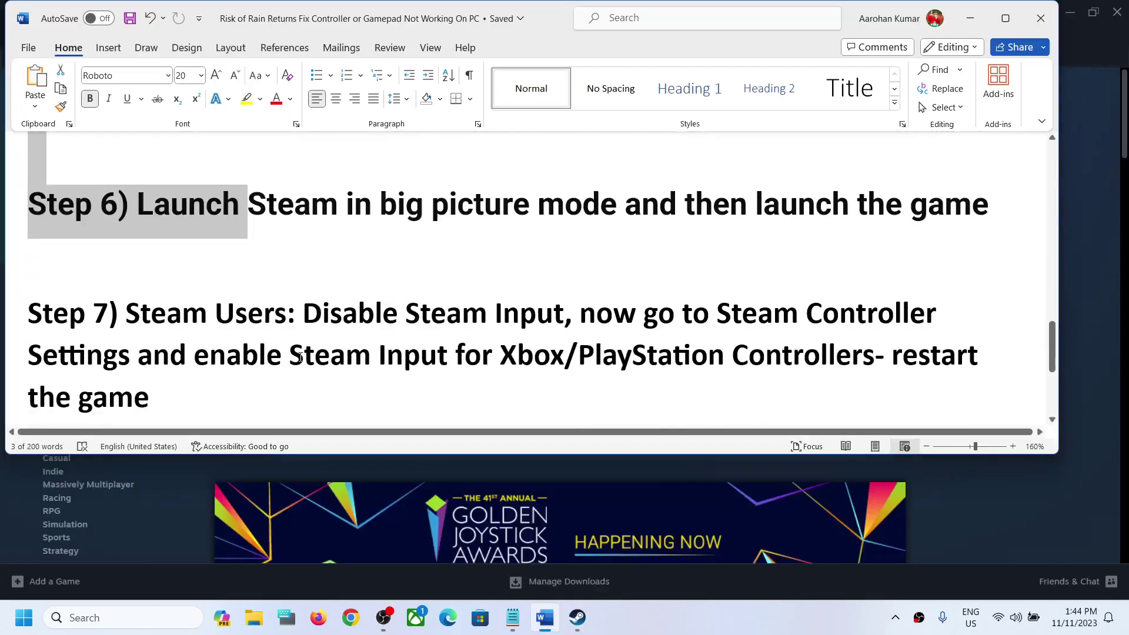
{"action": "double_click", "coordinate": [142, 262]}
{"action": "left_click", "coordinate": [399, 259]}
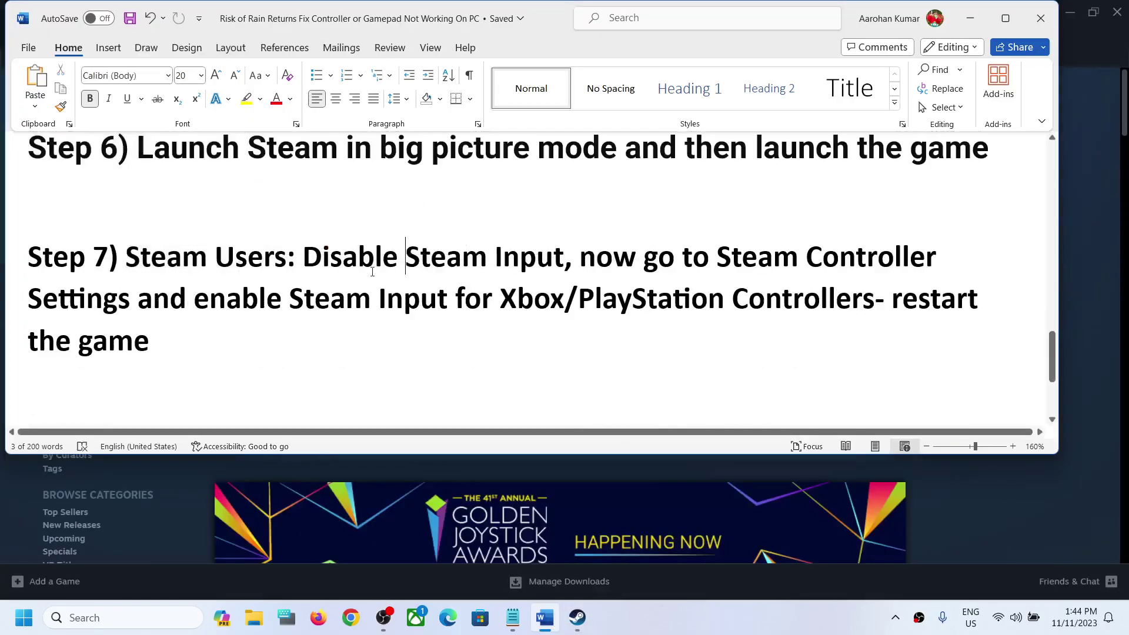
{"action": "left_click_drag", "start_coordinate": [323, 261], "coordinate": [493, 258]}
{"action": "left_click_drag", "start_coordinate": [581, 259], "coordinate": [733, 299]}
- From the Library, reopen Risk of Rain Returns' Controller properties and confirm Disable Steam Input
{"action": "left_click", "coordinate": [972, 17]}
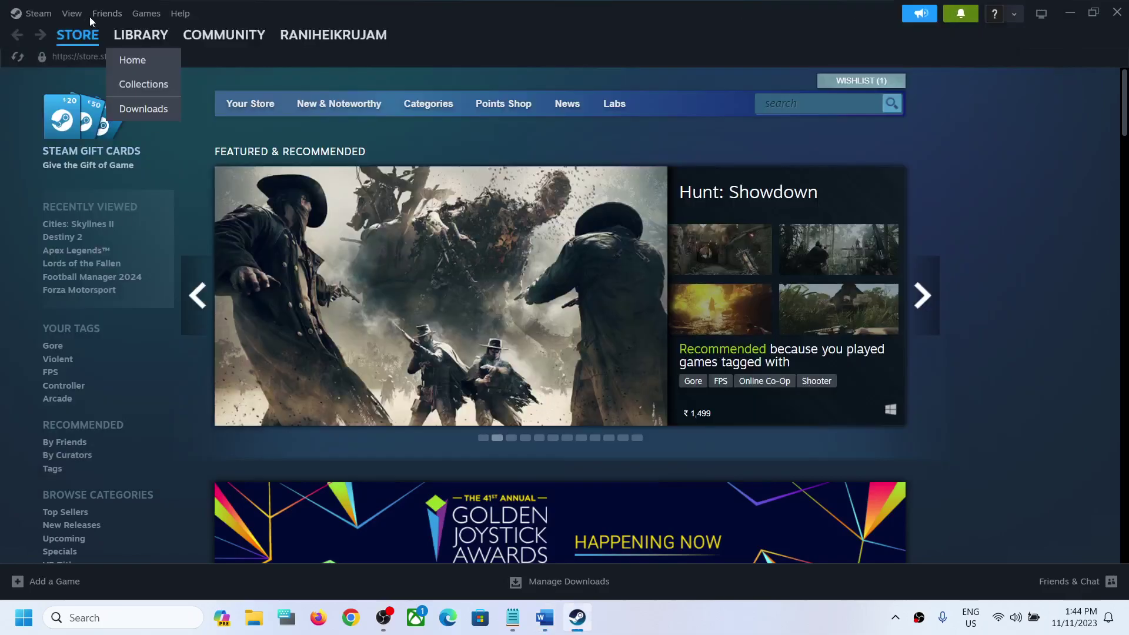
{"action": "left_click", "coordinate": [118, 36]}
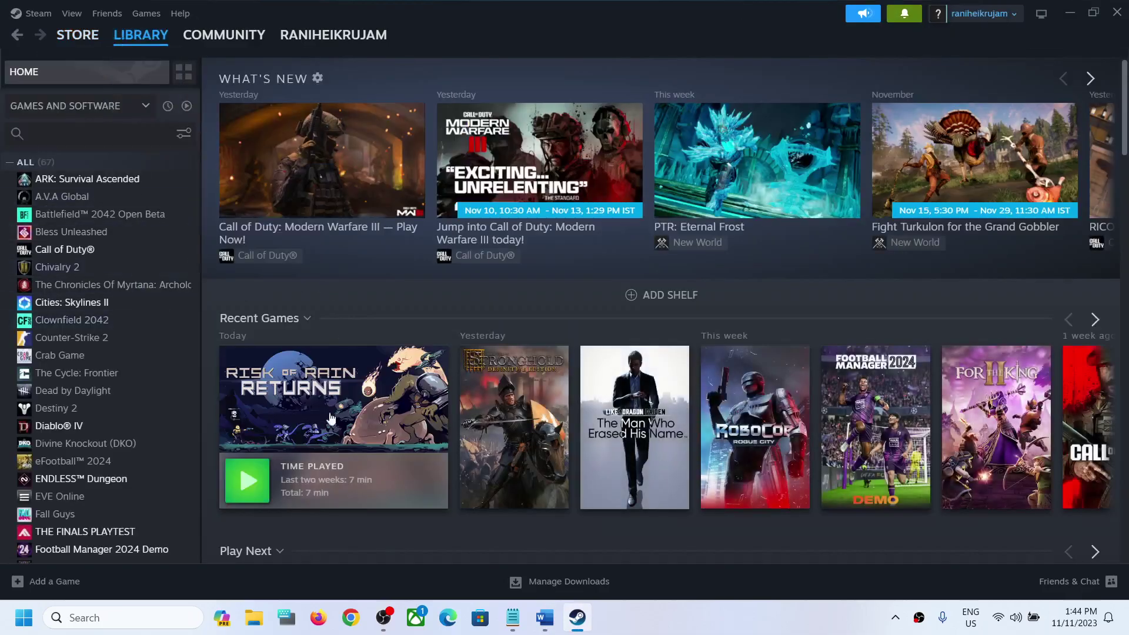
{"action": "left_click", "coordinate": [333, 400]}
{"action": "right_click", "coordinate": [97, 361]}
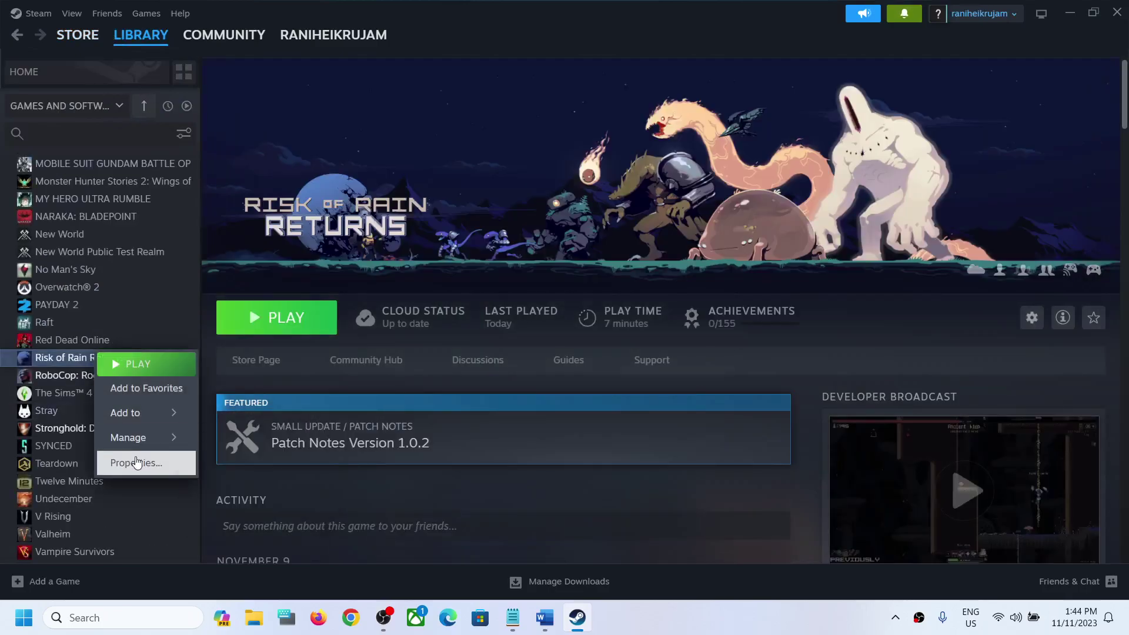
{"action": "left_click", "coordinate": [136, 461]}
{"action": "left_click", "coordinate": [305, 277]}
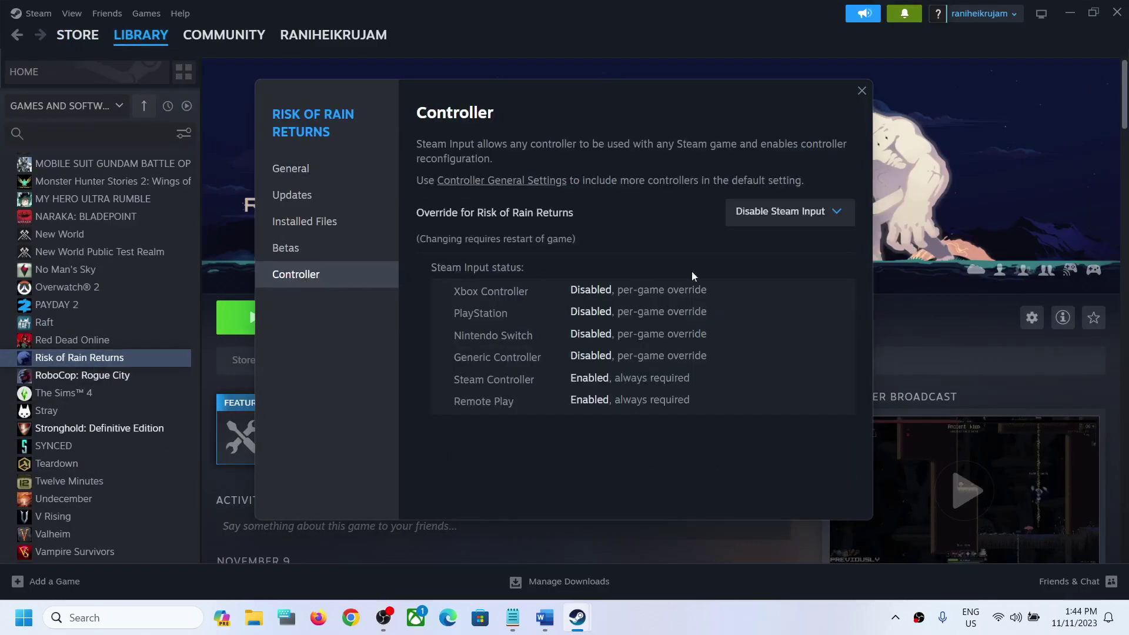
{"action": "left_click", "coordinate": [776, 213]}
{"action": "left_click", "coordinate": [657, 239]}
{"action": "left_click", "coordinate": [861, 90]}
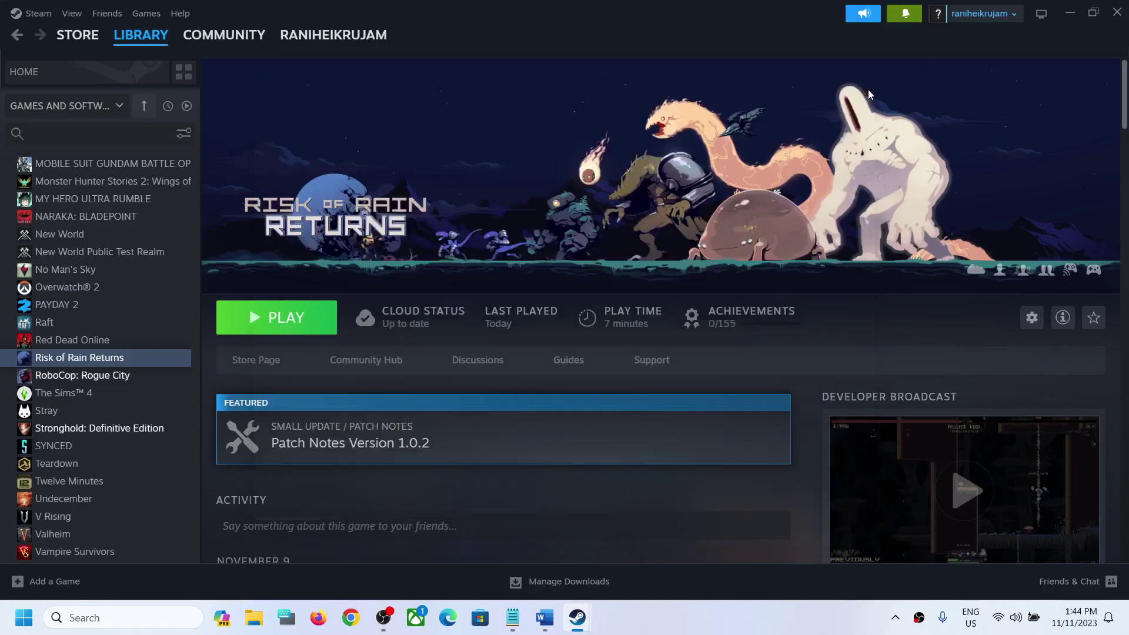
{"action": "left_click", "coordinate": [38, 14]}
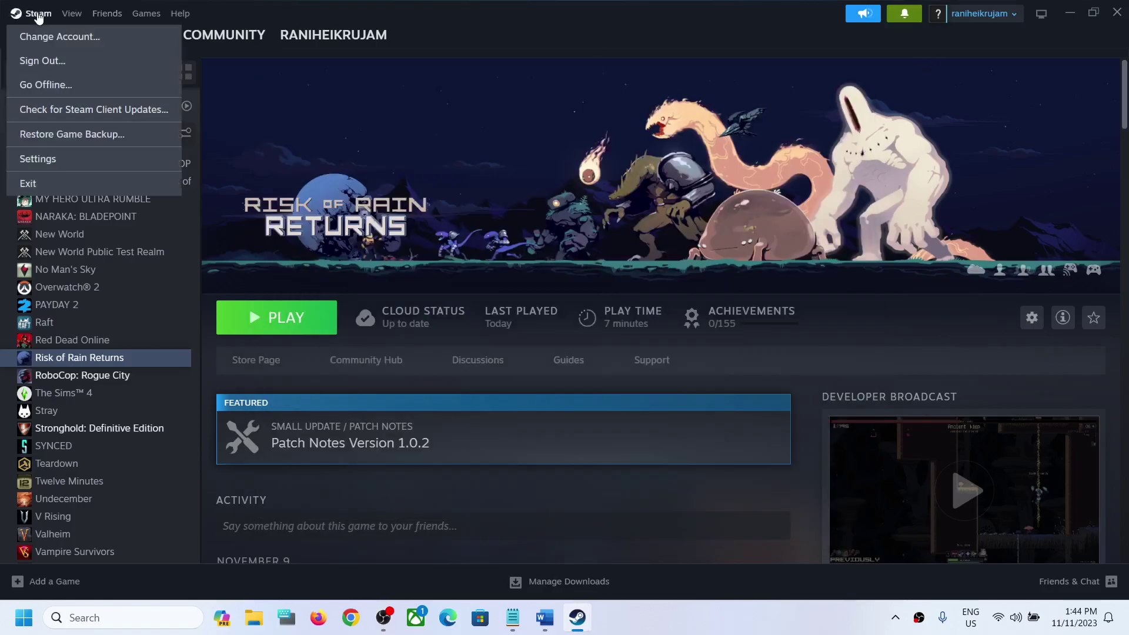
- In Steam Settings > Controller, toggle Steam Input for Xbox and PlayStation controllers on, then off
{"action": "left_click", "coordinate": [44, 167]}
{"action": "left_click", "coordinate": [361, 441]}
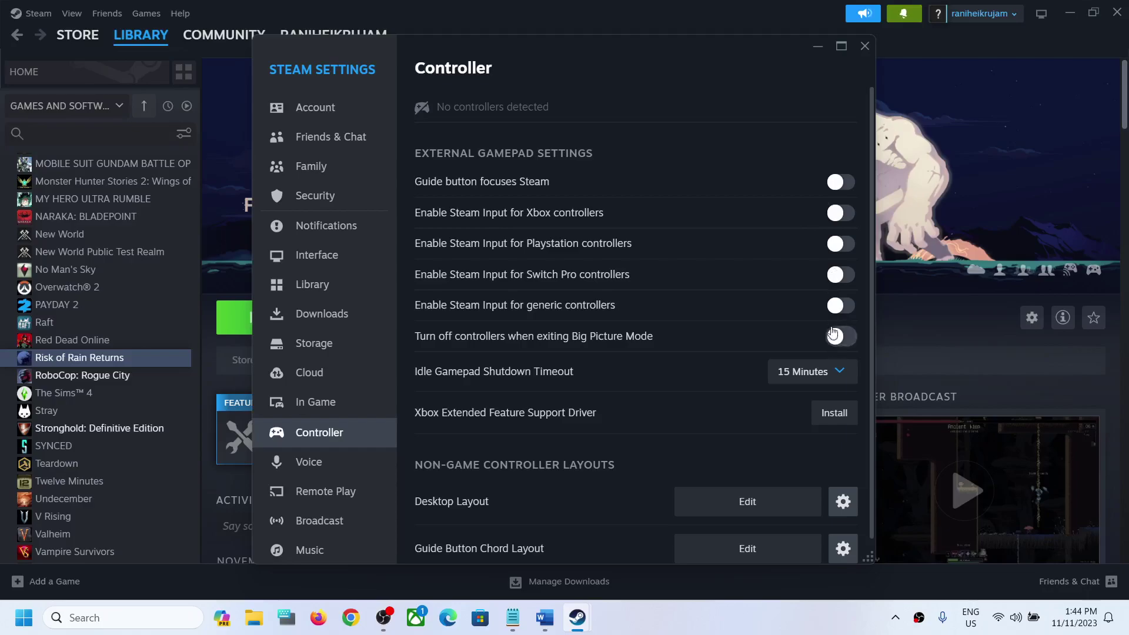
{"action": "left_click", "coordinate": [847, 215]}
{"action": "left_click", "coordinate": [847, 215]}
{"action": "left_click", "coordinate": [841, 246]}
{"action": "left_click", "coordinate": [838, 248]}
- Close Steam Settings and select the Step 7 text ending with Controllers in Word
{"action": "left_click", "coordinate": [867, 49]}
{"action": "left_click", "coordinate": [544, 618]}
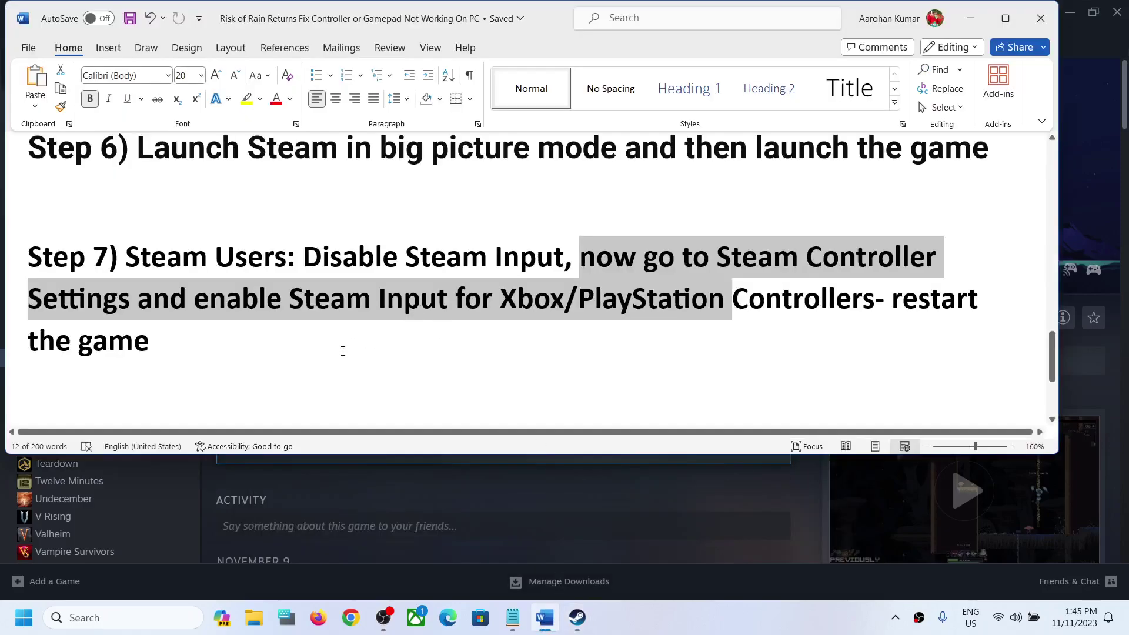
{"action": "left_click", "coordinate": [879, 308]}
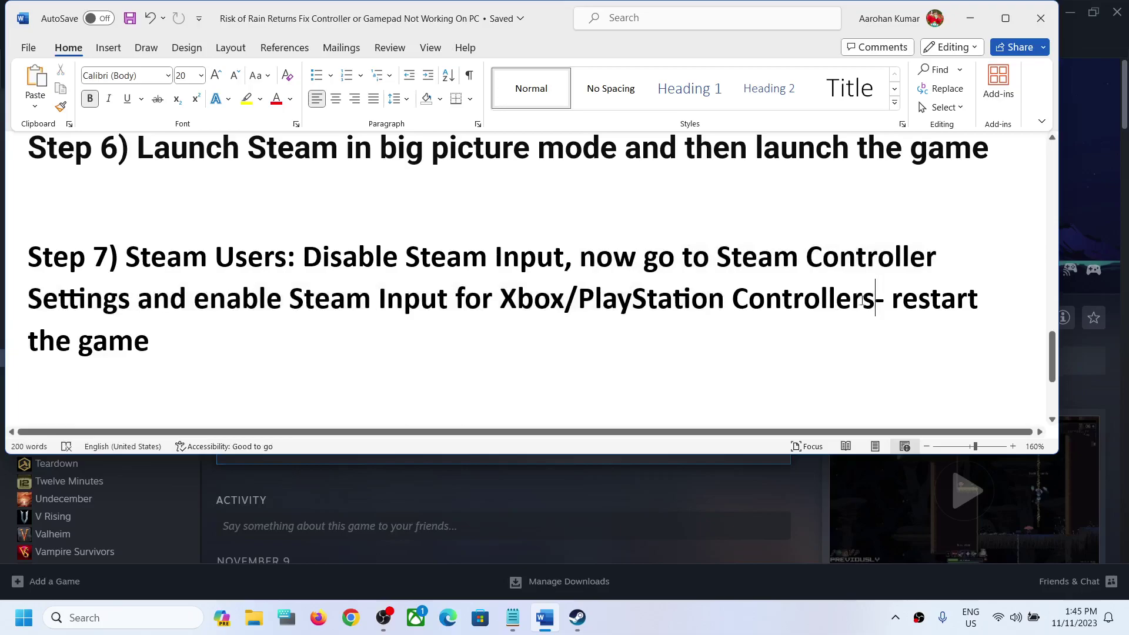
{"action": "key", "text": "ctrl+shift+Left"}
{"action": "key", "text": "ctrl+shift+Left"}
{"action": "key", "text": "ctrl+shift+Left"}
{"action": "key", "text": "ctrl+shift+Left"}
{"action": "key", "text": "ctrl+shift+Left"}
{"action": "key", "text": "ctrl+shift+Left"}
{"action": "key", "text": "ctrl+shift+Left"}
{"action": "key", "text": "ctrl+shift+Left"}
{"action": "key", "text": "ctrl+shift+Left"}
{"action": "key", "text": "ctrl+shift+Left"}
{"action": "key", "text": "ctrl+shift+Left"}
{"action": "key", "text": "ctrl+shift+Left"}
{"action": "key", "text": "ctrl+shift+Left"}
{"action": "key", "text": "ctrl+shift+Left"}
{"action": "key", "text": "ctrl+shift+Left"}
{"action": "key", "text": "ctrl+shift+Left"}
{"action": "key", "text": "ctrl+shift+Left"}
{"action": "key", "text": "ctrl+shift+Left"}
{"action": "key", "text": "ctrl+shift+Left"}
{"action": "key", "text": "ctrl+shift+Left"}
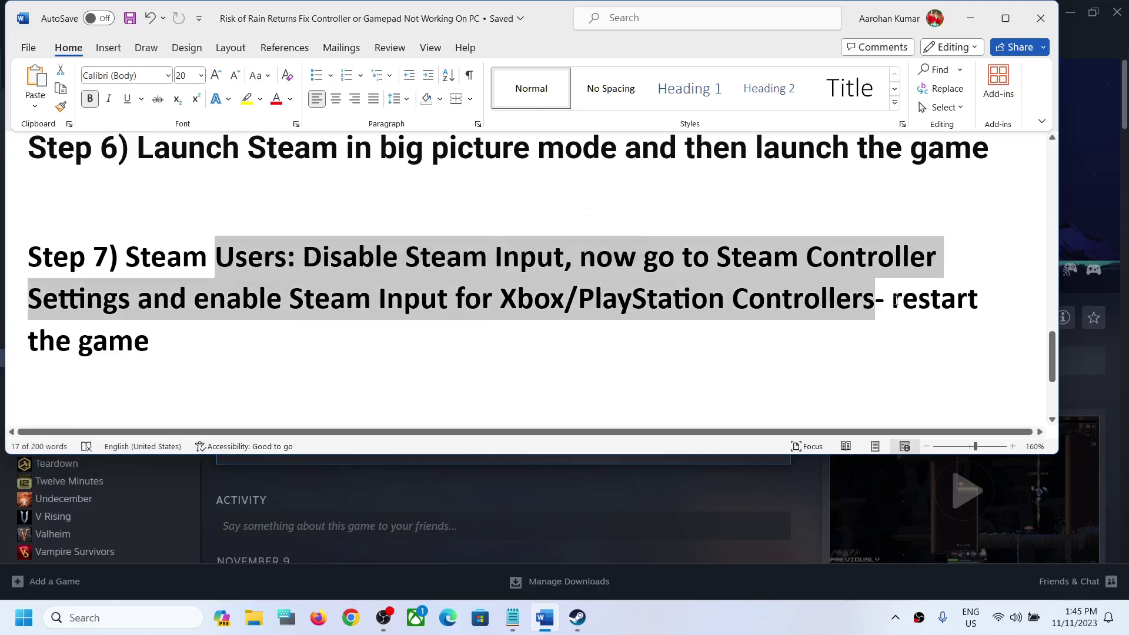
{"action": "left_click_drag", "start_coordinate": [894, 300], "coordinate": [924, 335]}
- Highlight Step 8's PS5 Controller users and reWASD/DS4 Windows notes and Step 9's wired-controller tip, then minimize Word
{"action": "scroll", "coordinate": [358, 350], "scroll_direction": "down", "scroll_amount": 2}
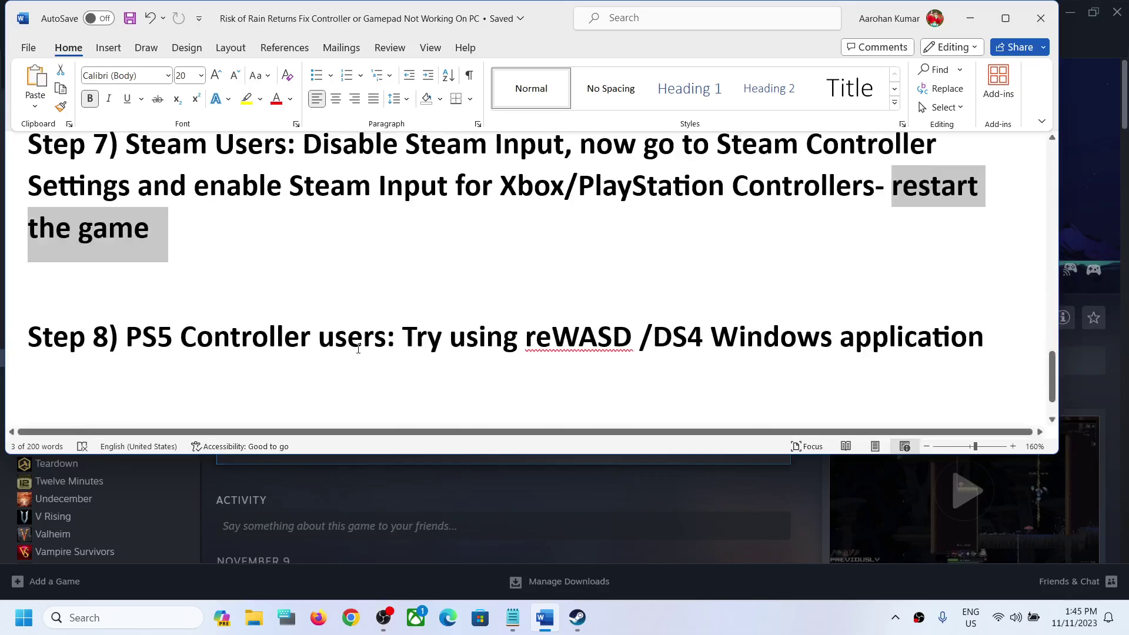
{"action": "left_click_drag", "start_coordinate": [131, 337], "coordinate": [365, 336]}
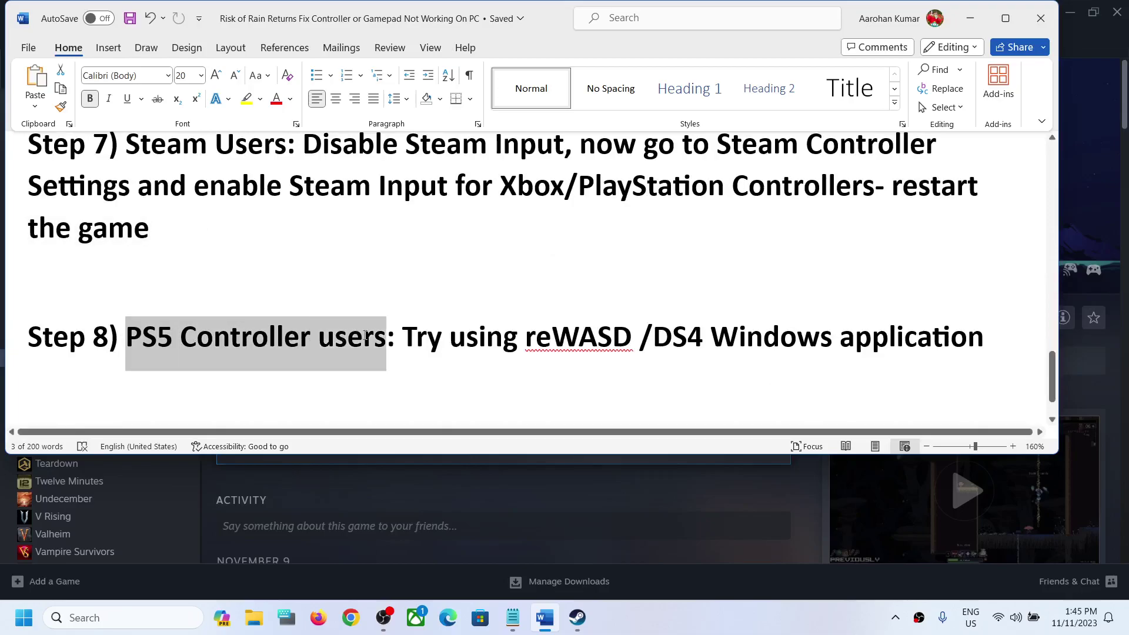
{"action": "left_click", "coordinate": [503, 336]}
{"action": "left_click_drag", "start_coordinate": [525, 336], "coordinate": [789, 338]}
{"action": "scroll", "coordinate": [290, 347], "scroll_direction": "down", "scroll_amount": 1}
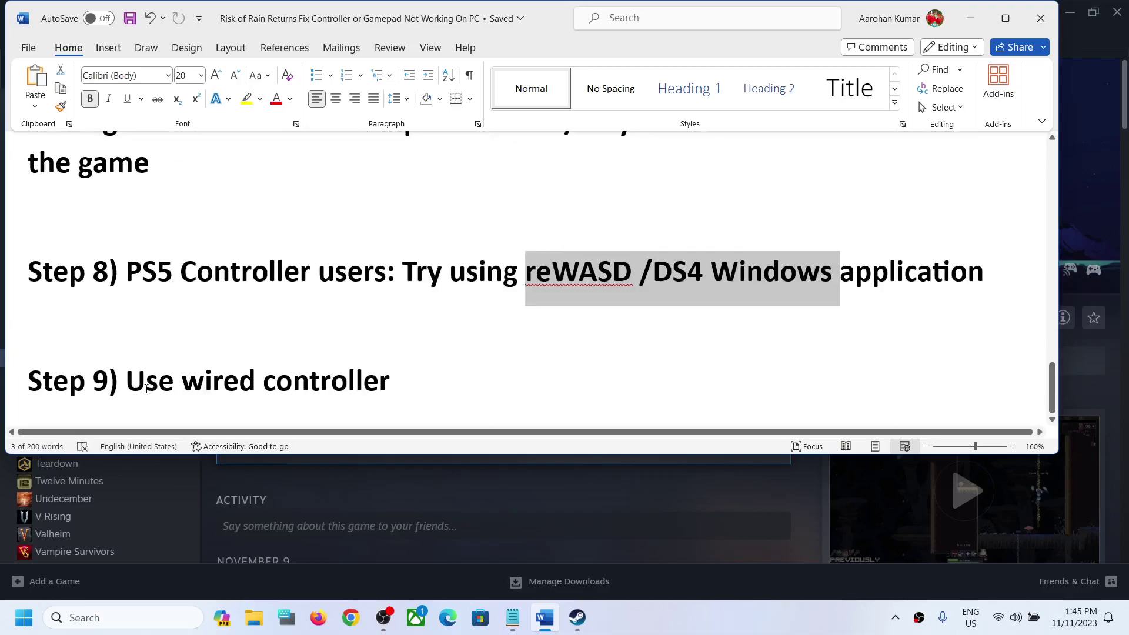
{"action": "left_click_drag", "start_coordinate": [132, 386], "coordinate": [406, 383]}
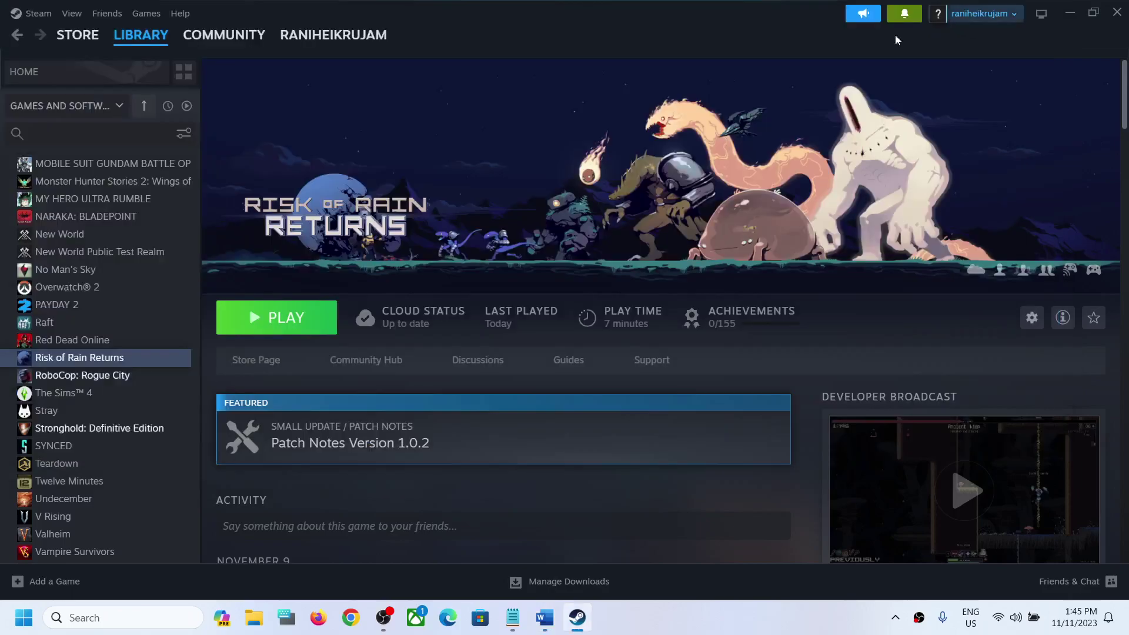
{"action": "left_click", "coordinate": [971, 18]}
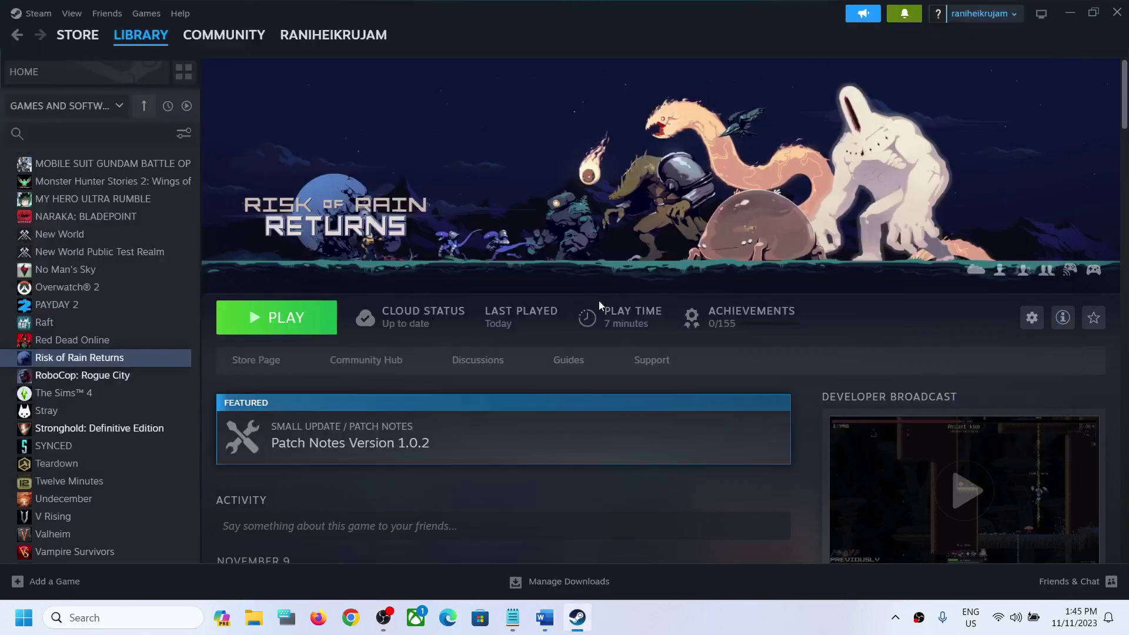
{"action": "left_click", "coordinate": [545, 618]}
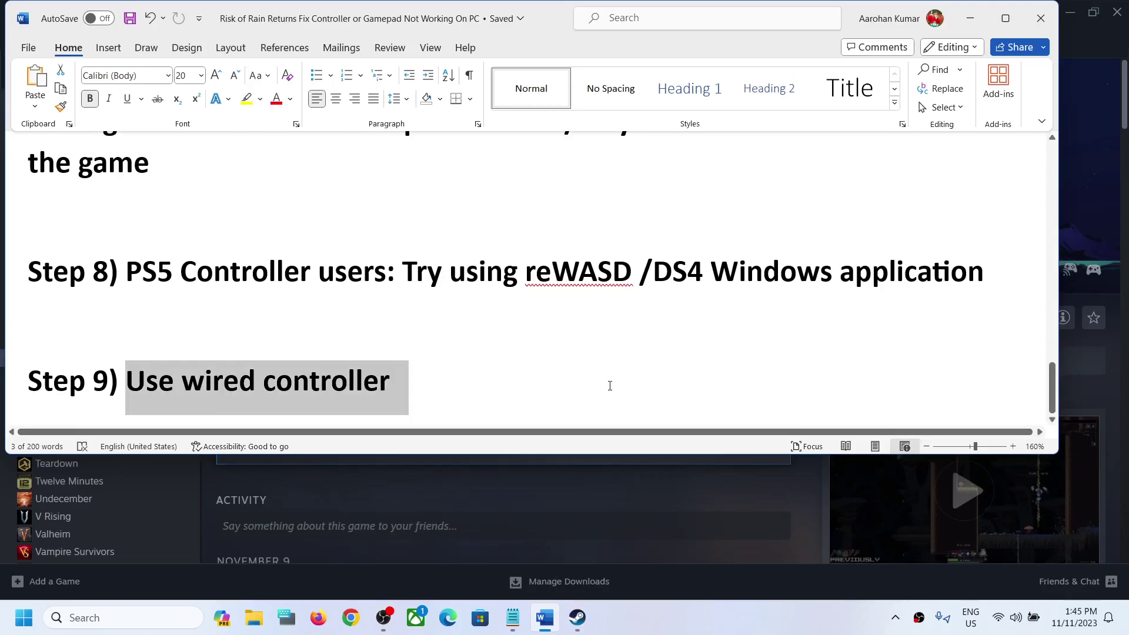
{"action": "left_click", "coordinate": [971, 19]}
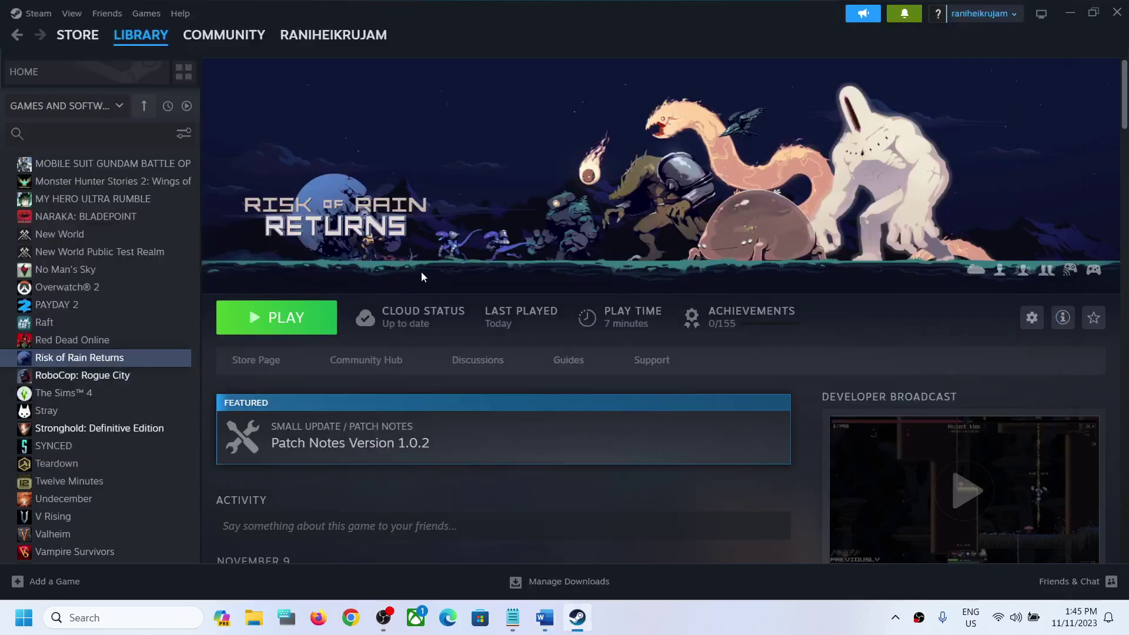
{"action": "left_click", "coordinate": [746, 622]}
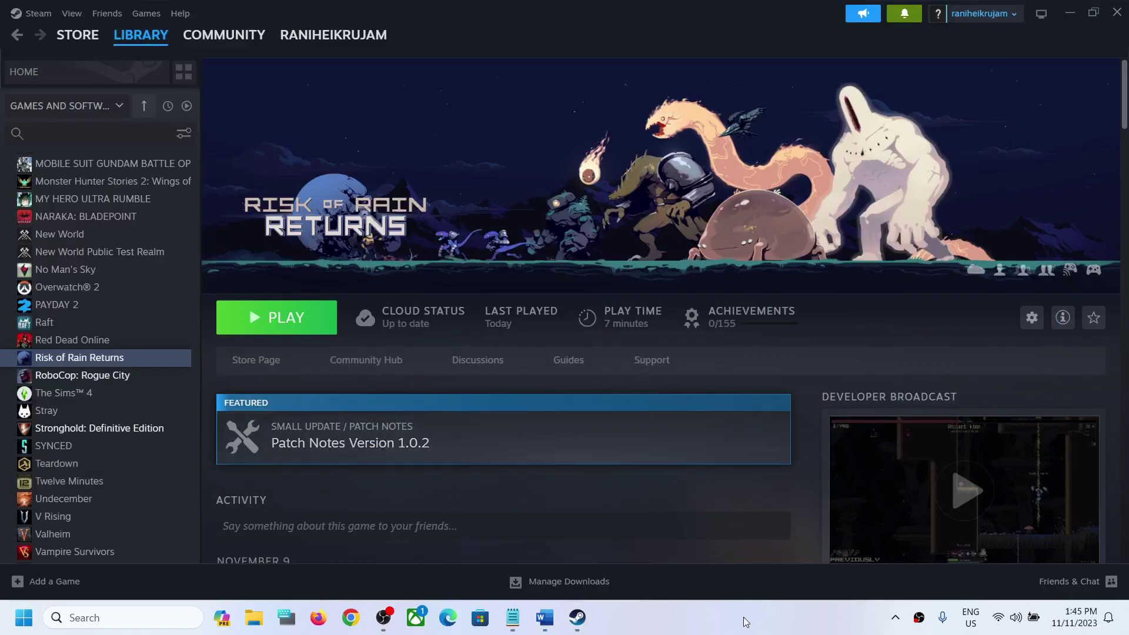